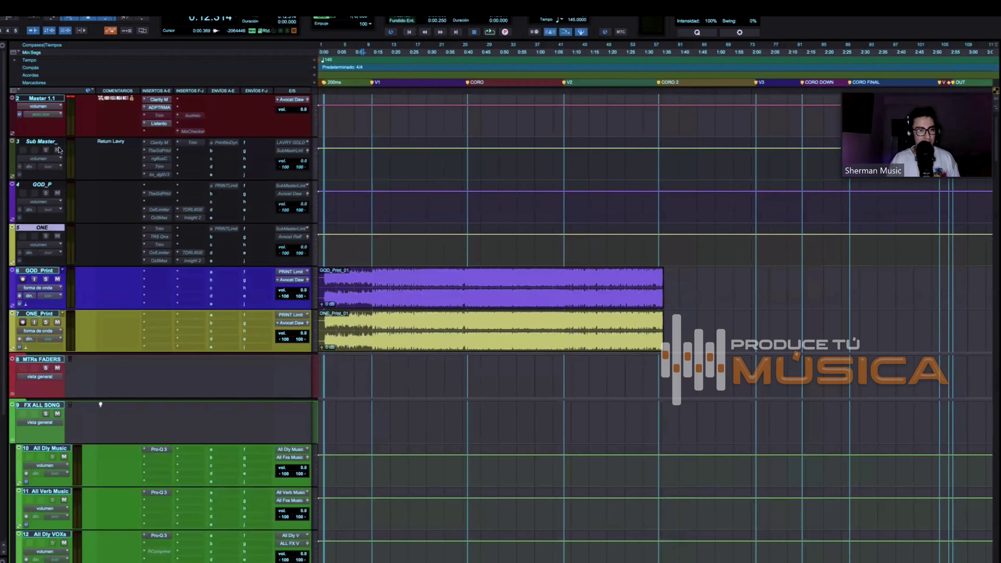
- Select the Sub Master, GOD_P and ONE tracks and make them active
{"action": "left_click", "coordinate": [52, 142], "text": "shift"}
{"action": "right_click", "coordinate": [49, 139]}
{"action": "left_click", "coordinate": [65, 151]}
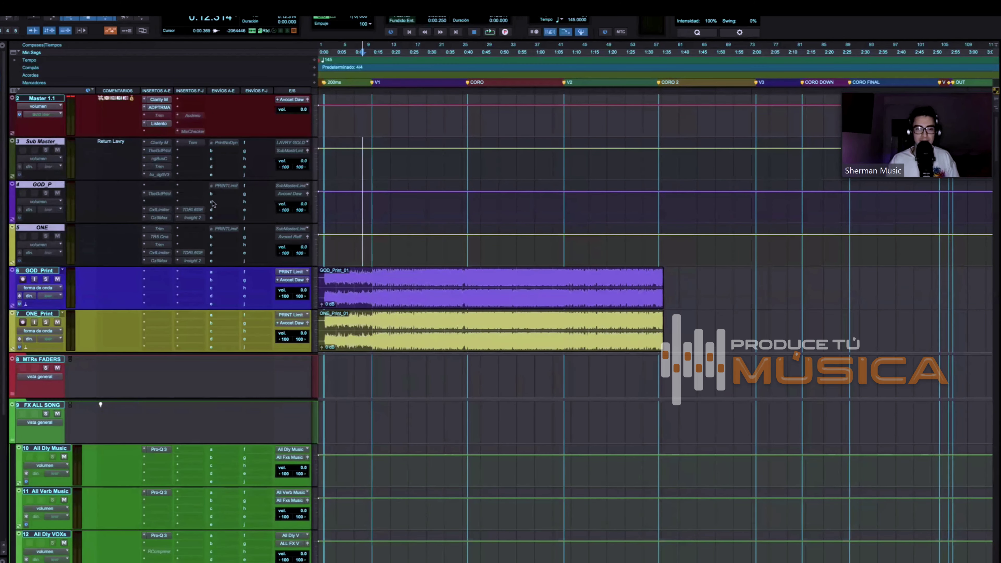
- Inspect The God Particle on GOD_P and T-RackS One on ONE in the mixer, and return to the edit view with ONE selected
{"action": "left_click", "coordinate": [95, 30]}
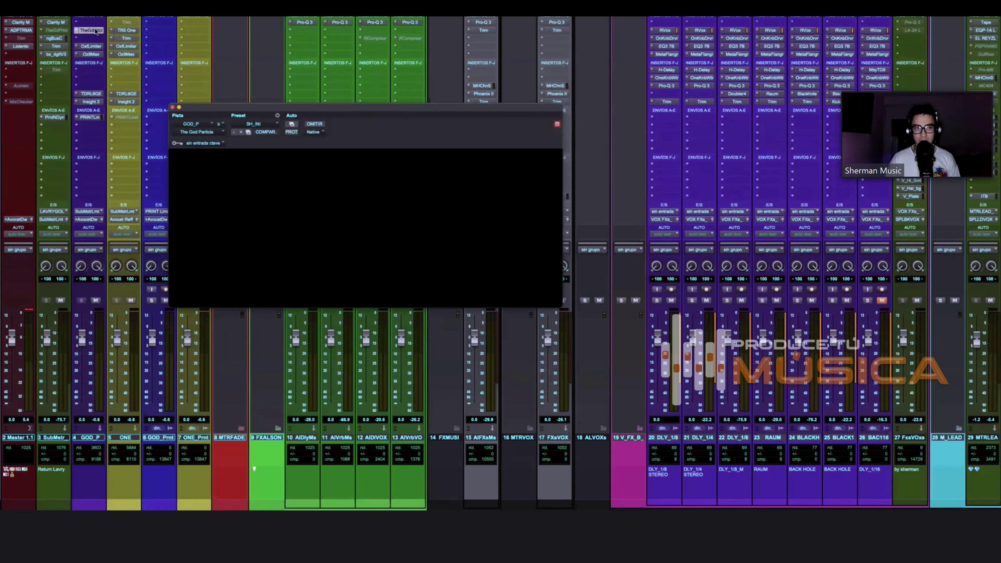
{"action": "left_click", "coordinate": [125, 31]}
{"action": "left_click", "coordinate": [172, 103]}
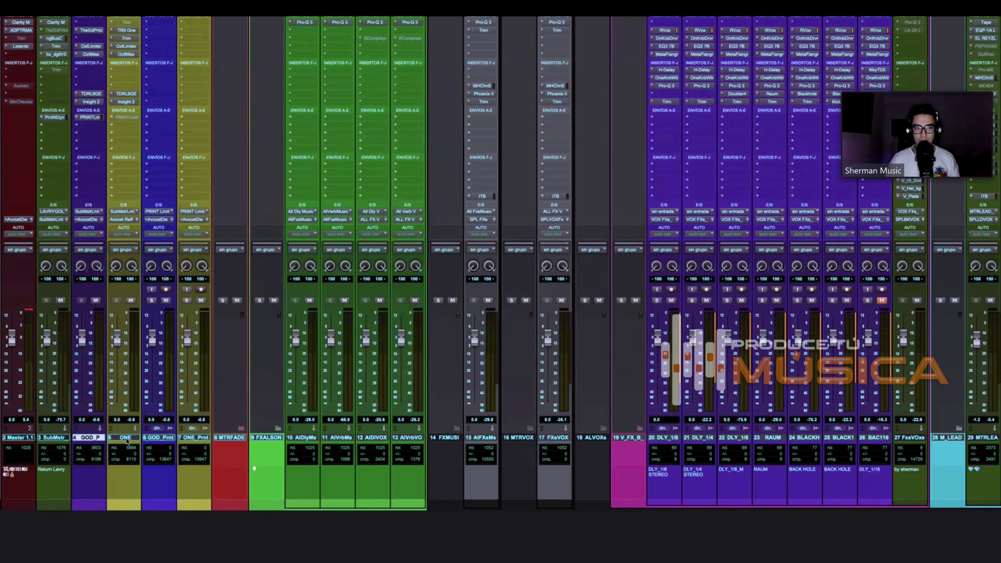
{"action": "left_click", "coordinate": [126, 438]}
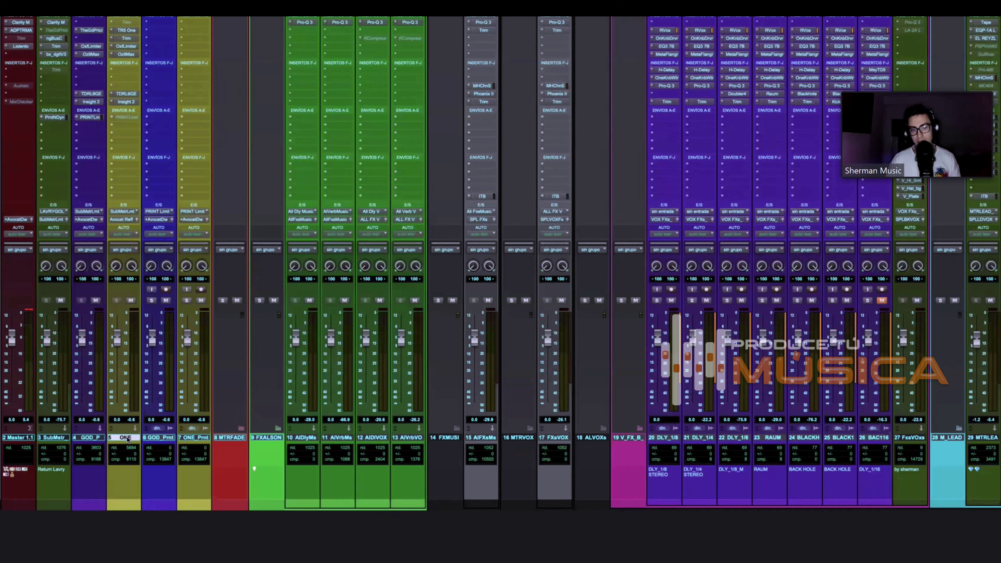
{"action": "key", "text": "F3"}
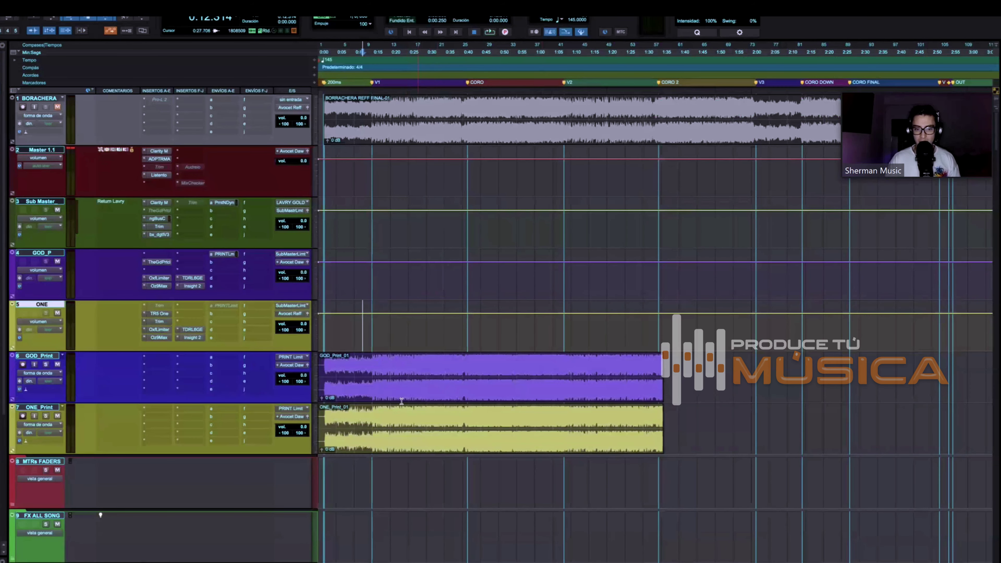
- Place the edit cursor in the GOD_Print and ONE_Print clips, finishing at the V1 marker on GOD_Print
{"action": "left_click_drag", "start_coordinate": [382, 389], "coordinate": [493, 388]}
{"action": "left_click", "coordinate": [400, 388]}
{"action": "left_click", "coordinate": [396, 427]}
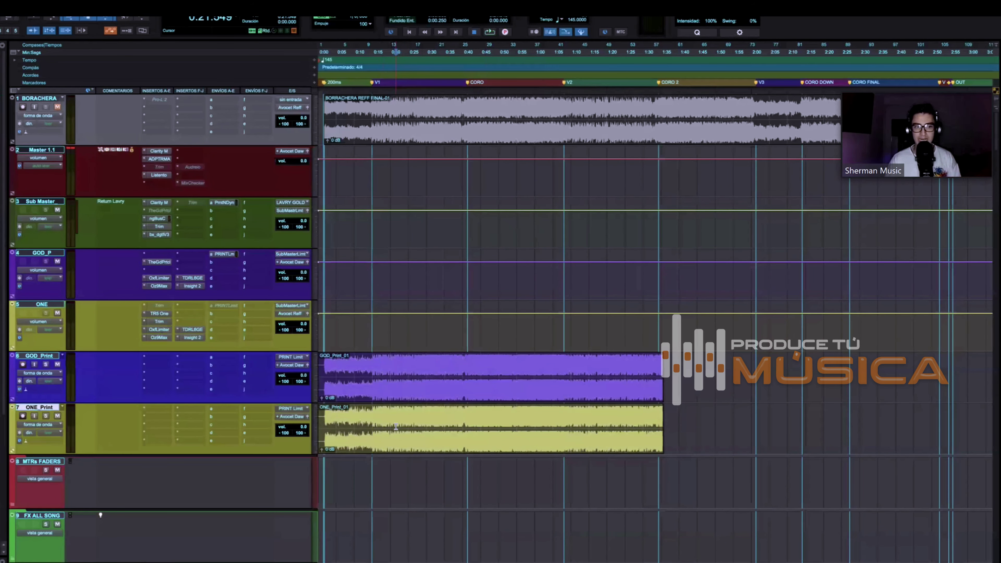
{"action": "left_click", "coordinate": [370, 362]}
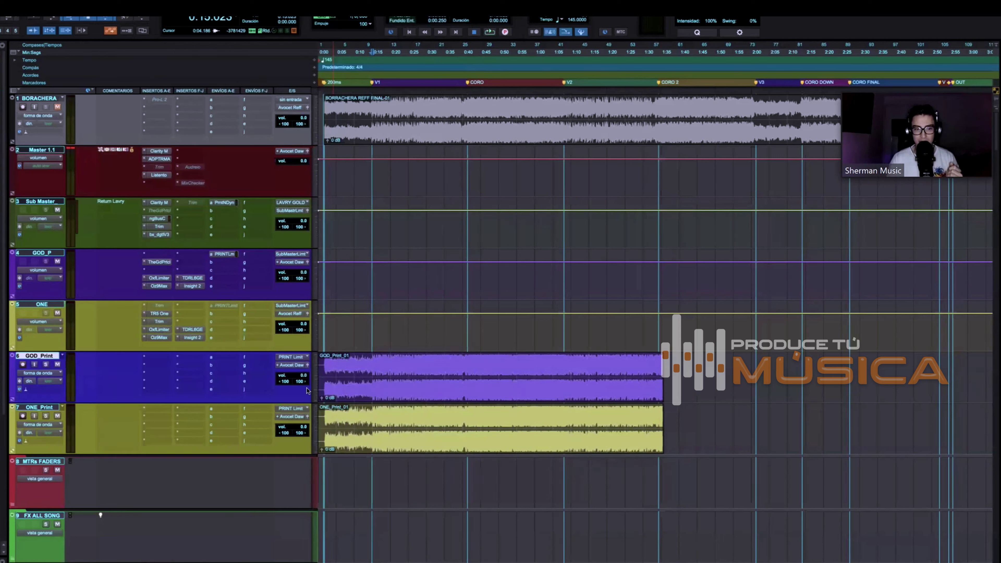
- Examine the T-RackS One and Trim inserts of the ONE track side by side, and close both plug-in windows
{"action": "left_click", "coordinate": [170, 317]}
{"action": "left_click", "coordinate": [161, 315]}
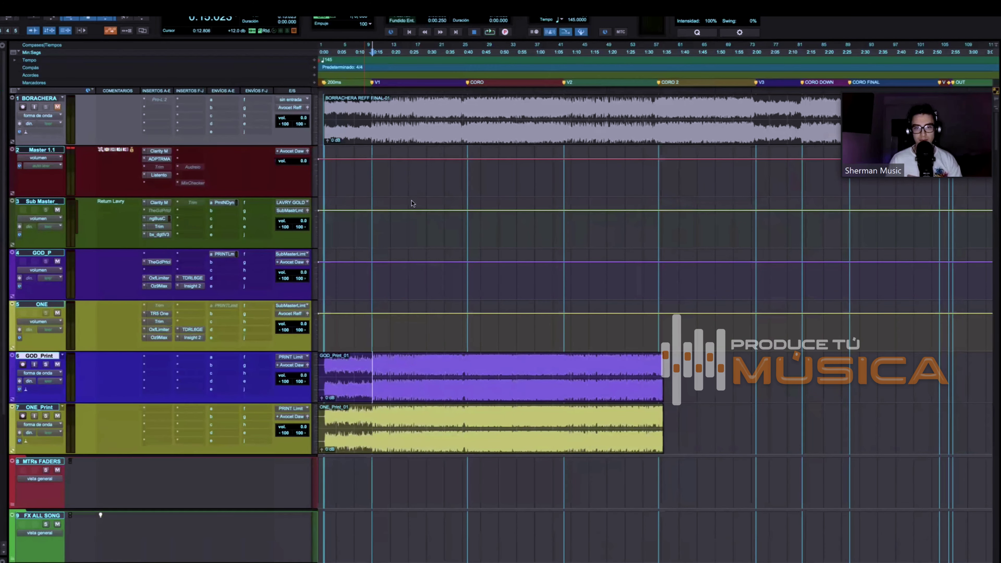
{"action": "left_click", "coordinate": [169, 317]}
{"action": "left_click", "coordinate": [159, 321]}
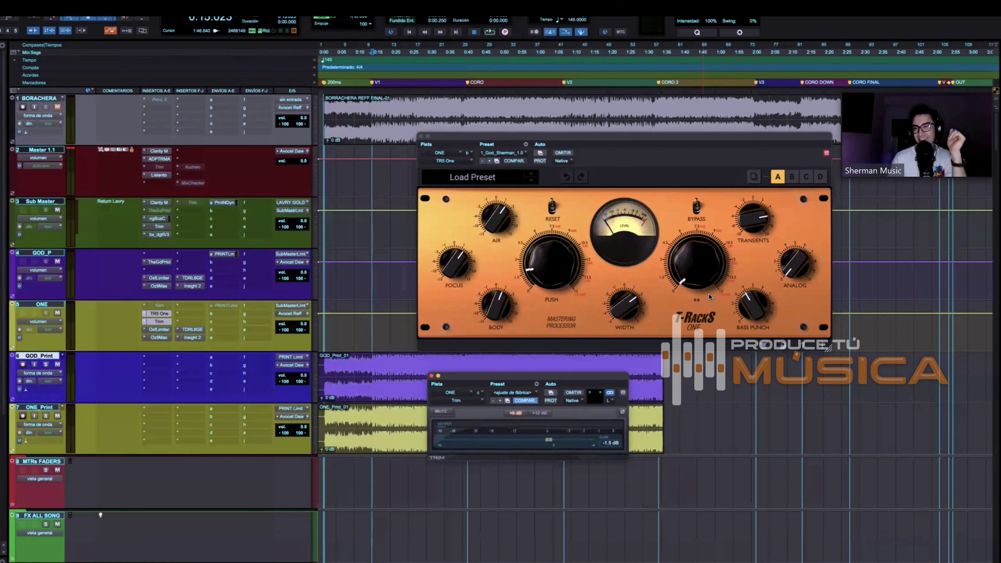
{"action": "left_click_drag", "start_coordinate": [601, 376], "coordinate": [605, 390]}
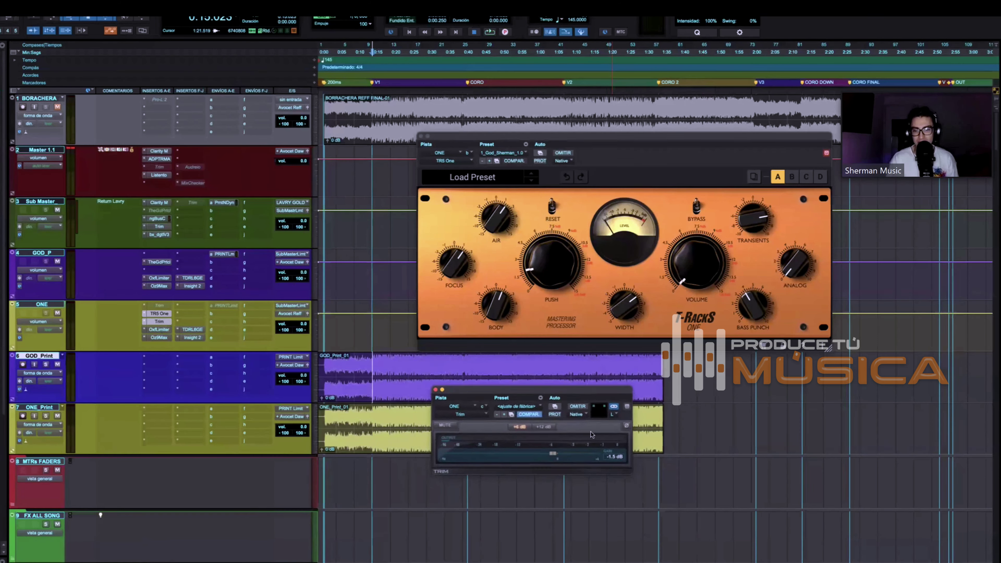
{"action": "key", "text": "ctrl+alt+super+w"}
- Select the GOD_Print and ONE_Print clips in turn from the V1 marker onward, and clear the selection on the ONE track
{"action": "left_click_drag", "start_coordinate": [371, 367], "coordinate": [606, 367]}
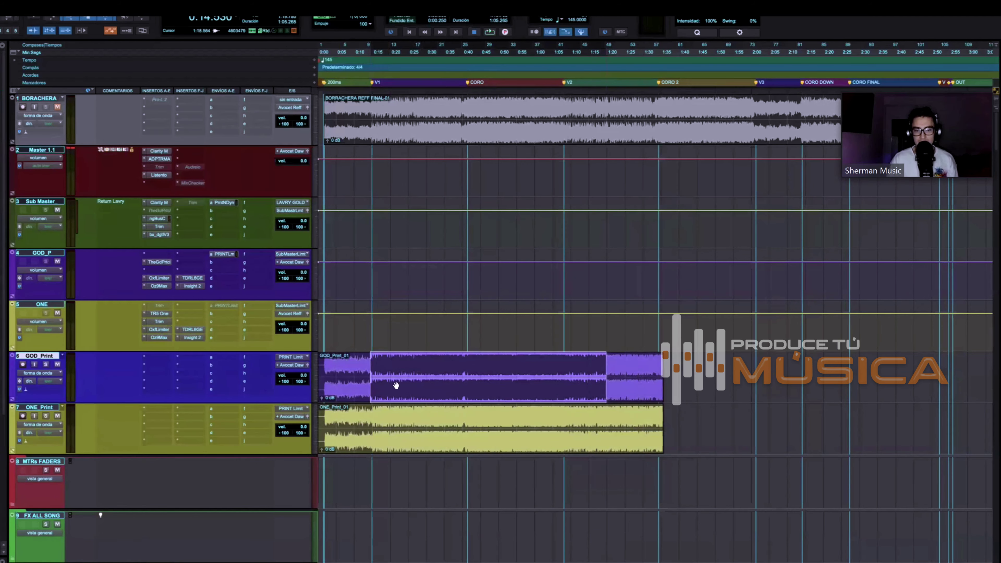
{"action": "left_click_drag", "start_coordinate": [725, 428], "coordinate": [724, 428]}
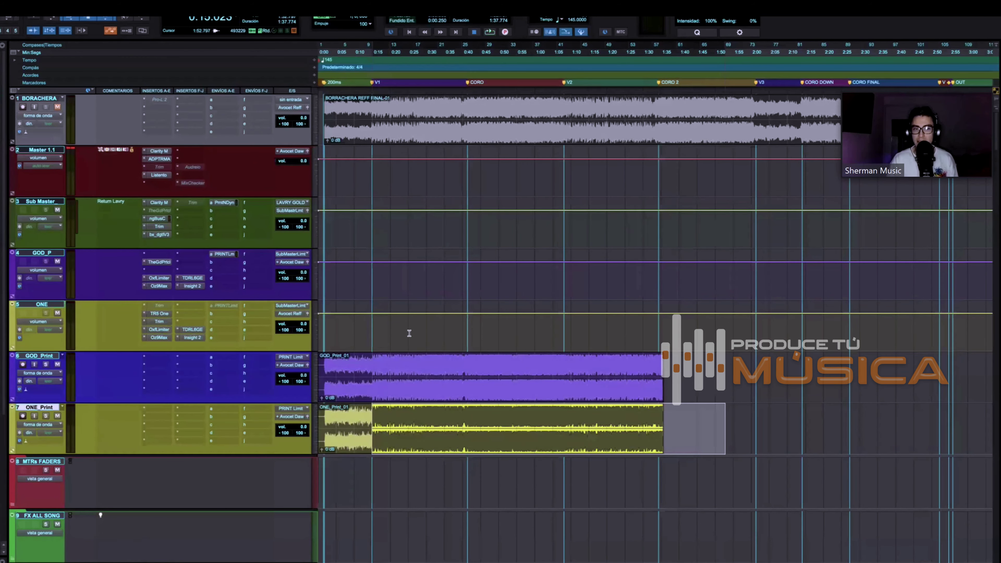
{"action": "left_click", "coordinate": [385, 327]}
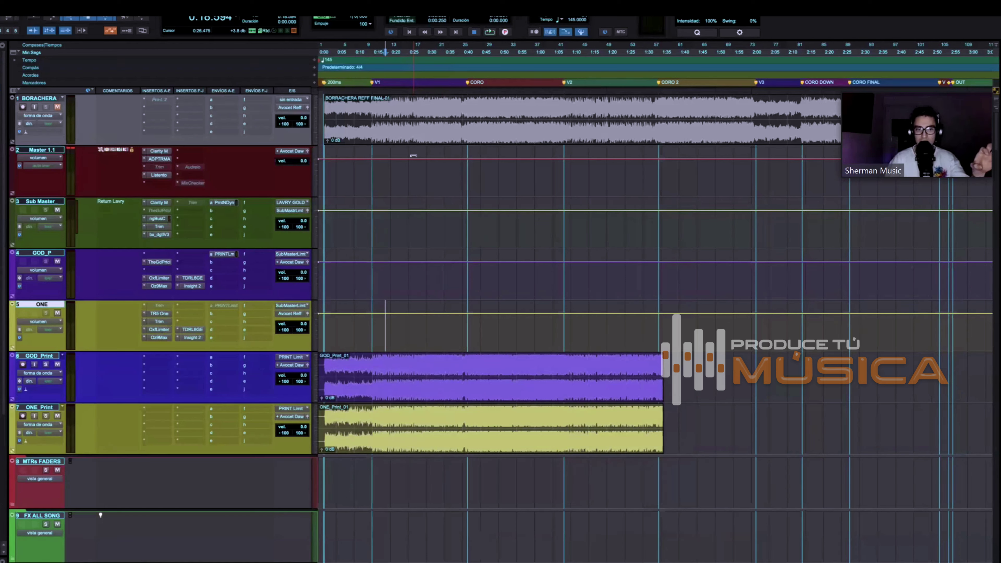
- Review the mastering plug-ins on GOD_P and ONE, including The God Particle, Trim, Oxford Limiter and Ozone 9 Maximizer
{"action": "left_click", "coordinate": [161, 261]}
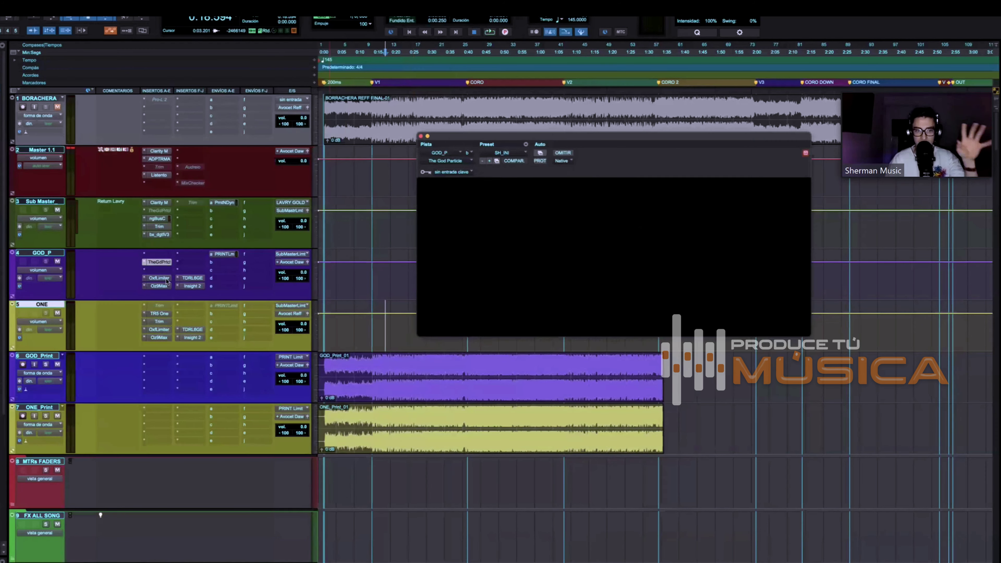
{"action": "left_click", "coordinate": [167, 279]}
{"action": "left_click", "coordinate": [166, 287]}
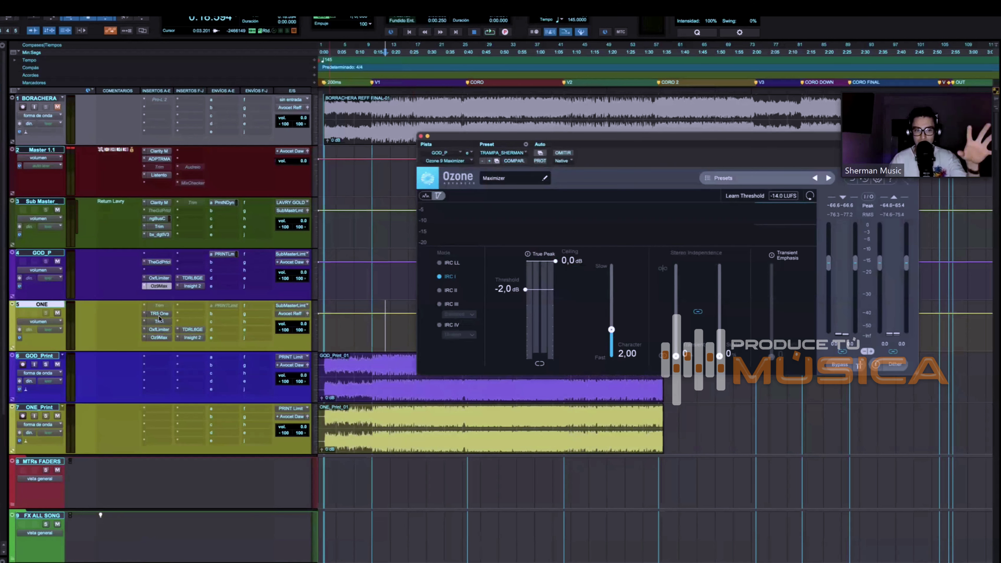
{"action": "left_click", "coordinate": [163, 320]}
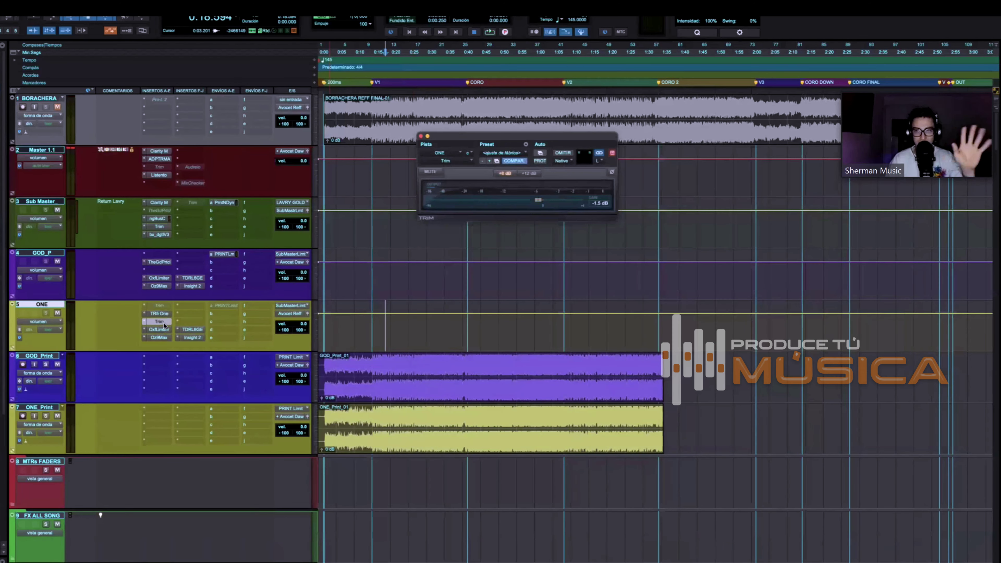
{"action": "left_click", "coordinate": [163, 331]}
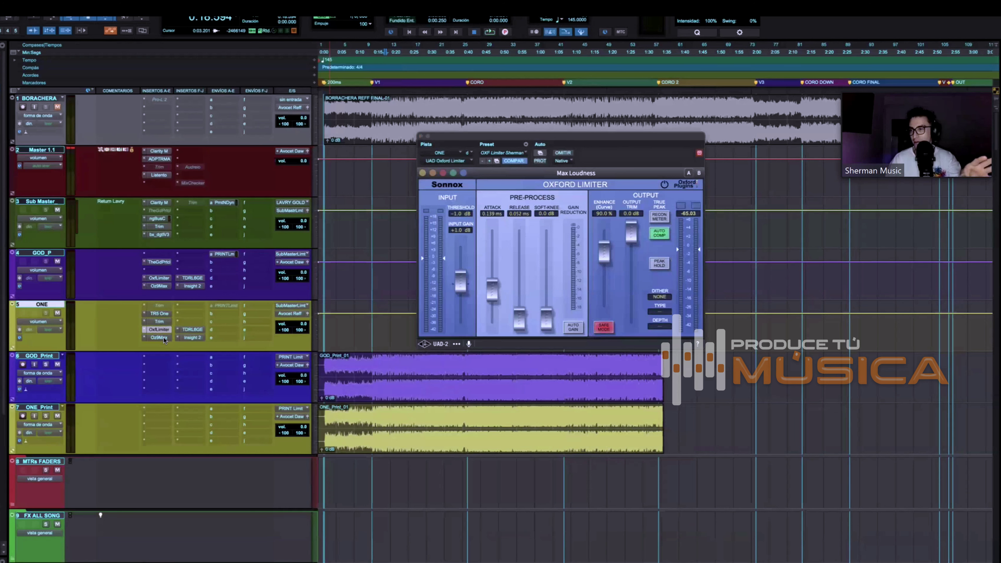
{"action": "left_click", "coordinate": [164, 337]}
{"action": "left_click", "coordinate": [163, 338]}
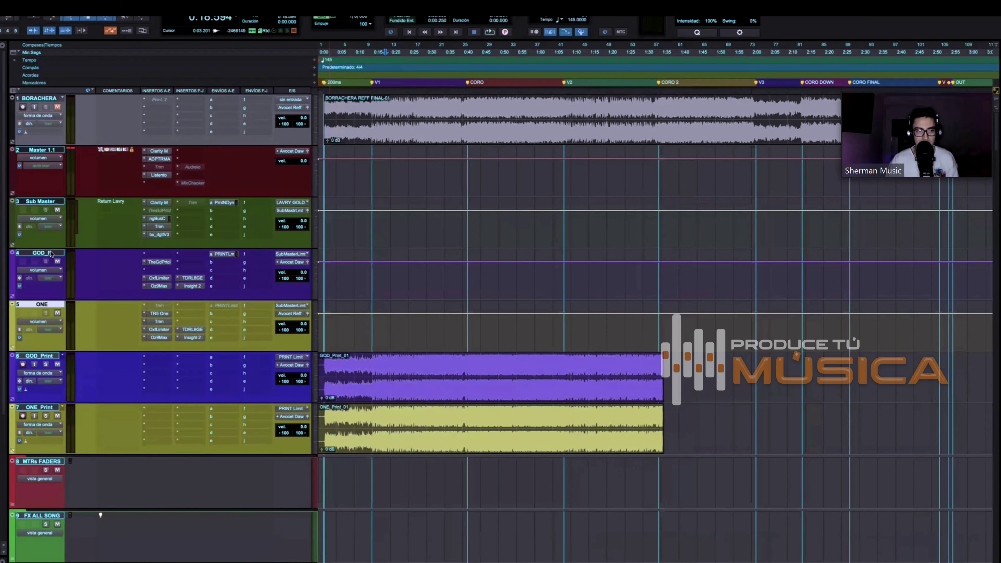
- Solo GOD_Print and place the cursor in the intro, with the print tracks' waveforms enlarged
{"action": "left_click_drag", "start_coordinate": [420, 303], "coordinate": [498, 343]}
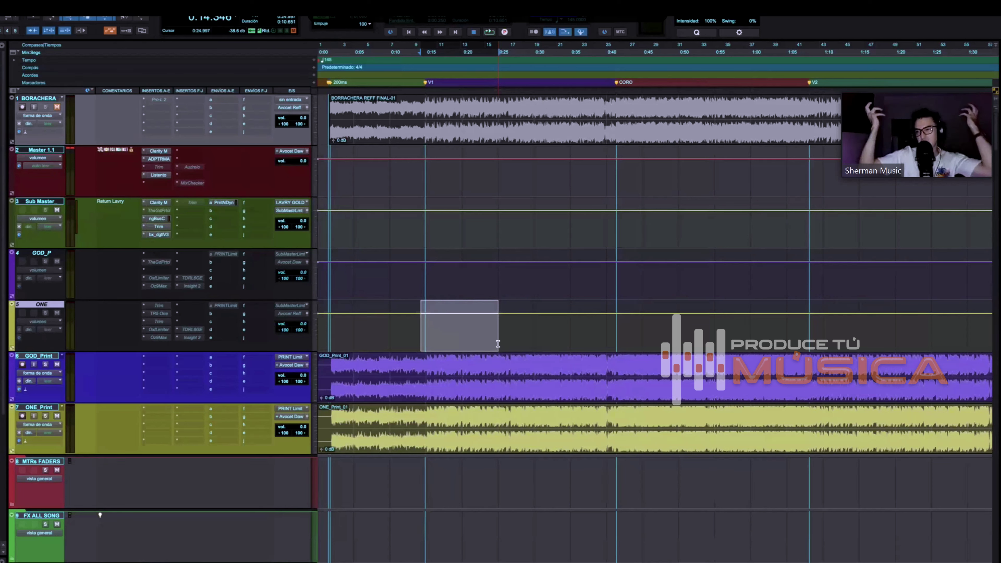
{"action": "left_click", "coordinate": [332, 364]}
{"action": "key", "text": "s"}
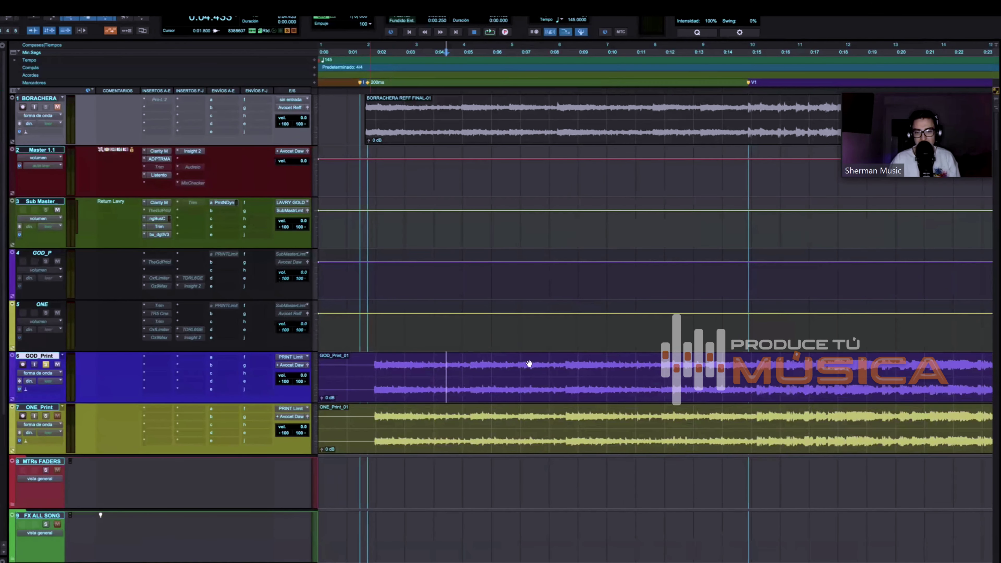
{"action": "key", "text": "r"}
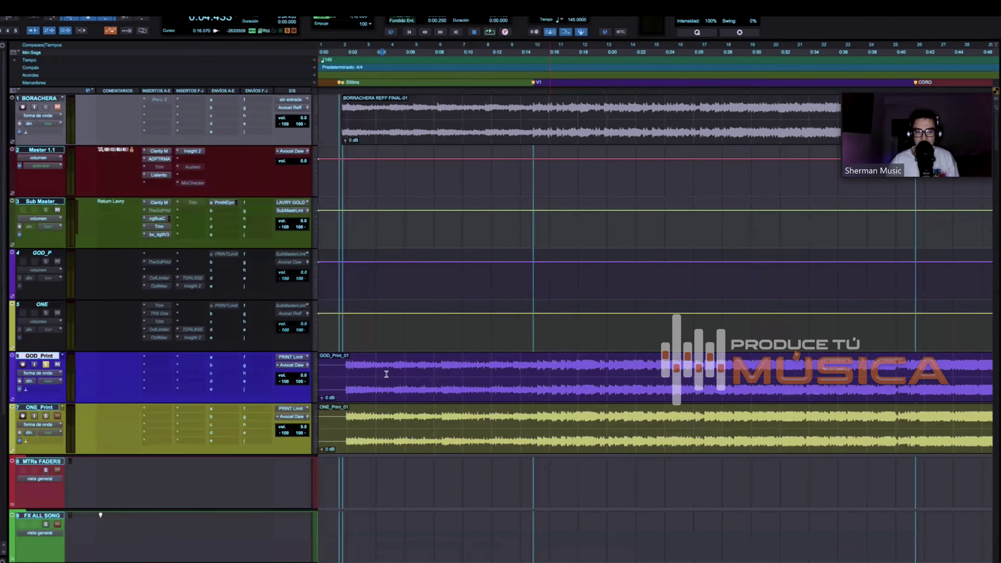
{"action": "key", "text": "t"}
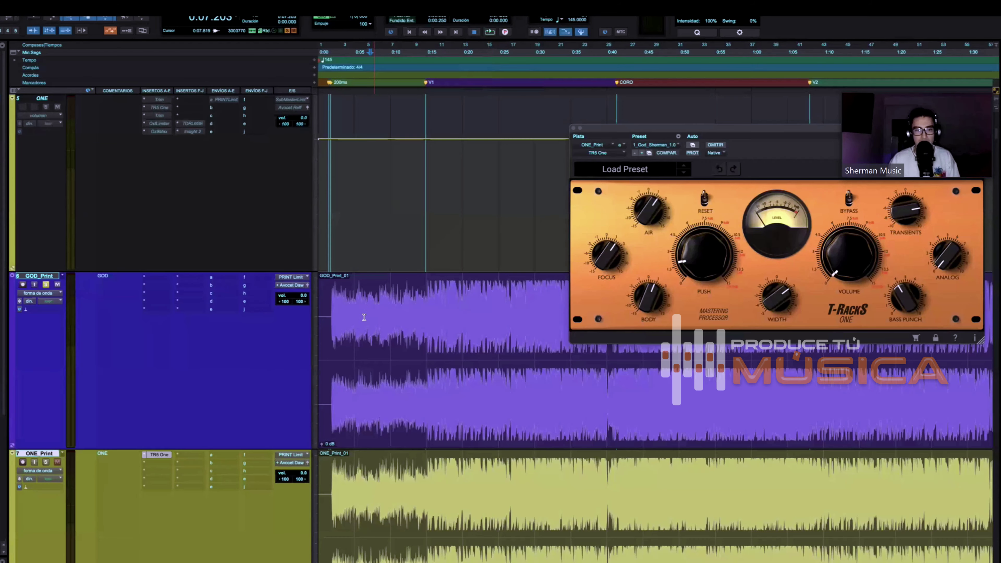
{"action": "key", "text": "t"}
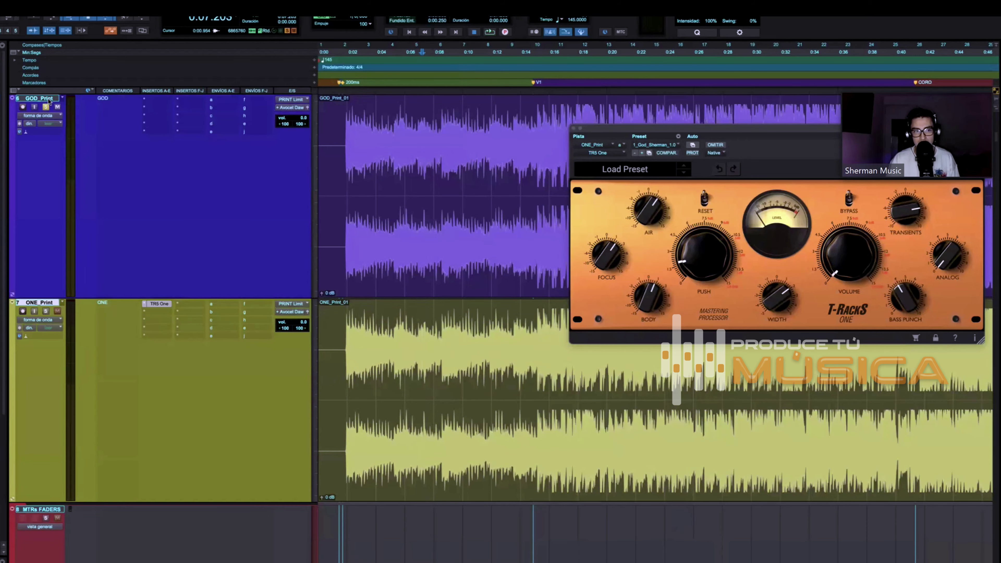
- Compare GOD_Print and ONE_Print during playback of the intro and V1 by alternating which track is soloed
{"action": "left_click", "coordinate": [45, 106]}
{"action": "left_click", "coordinate": [46, 311]}
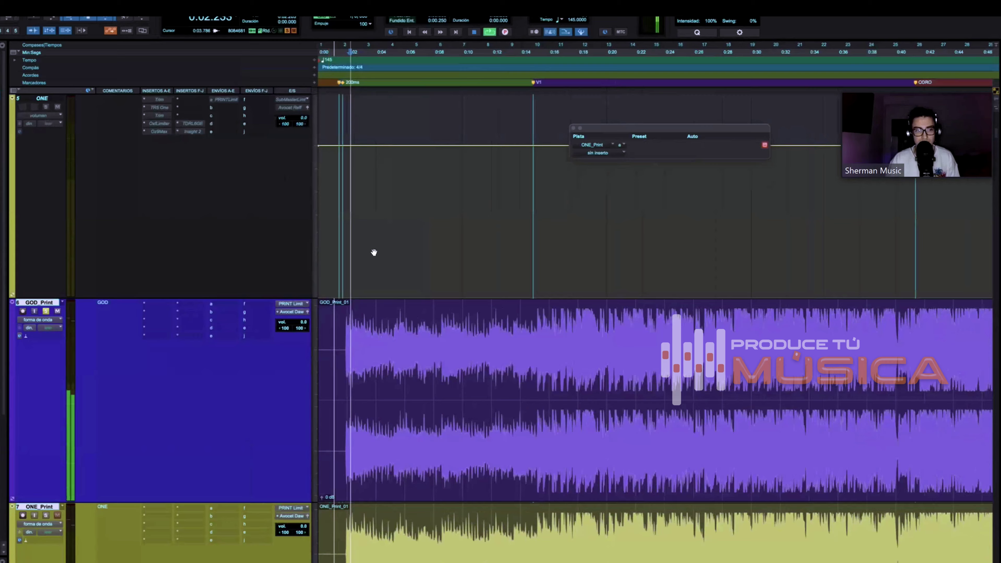
{"action": "scroll", "coordinate": [384, 272], "scroll_direction": "down", "scroll_amount": 4}
{"action": "scroll", "coordinate": [387, 276], "scroll_direction": "up", "scroll_amount": 4}
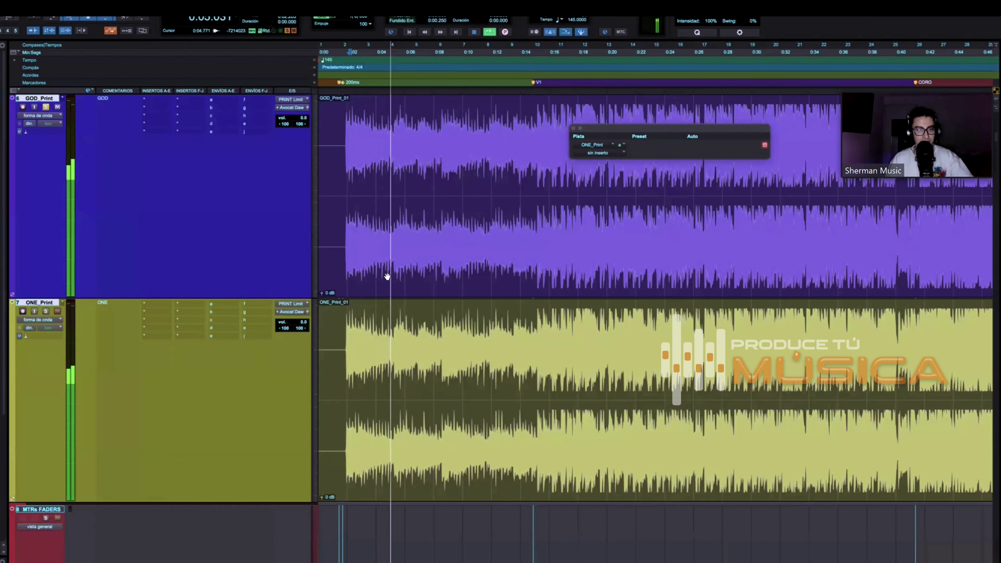
{"action": "key", "text": "shift+s"}
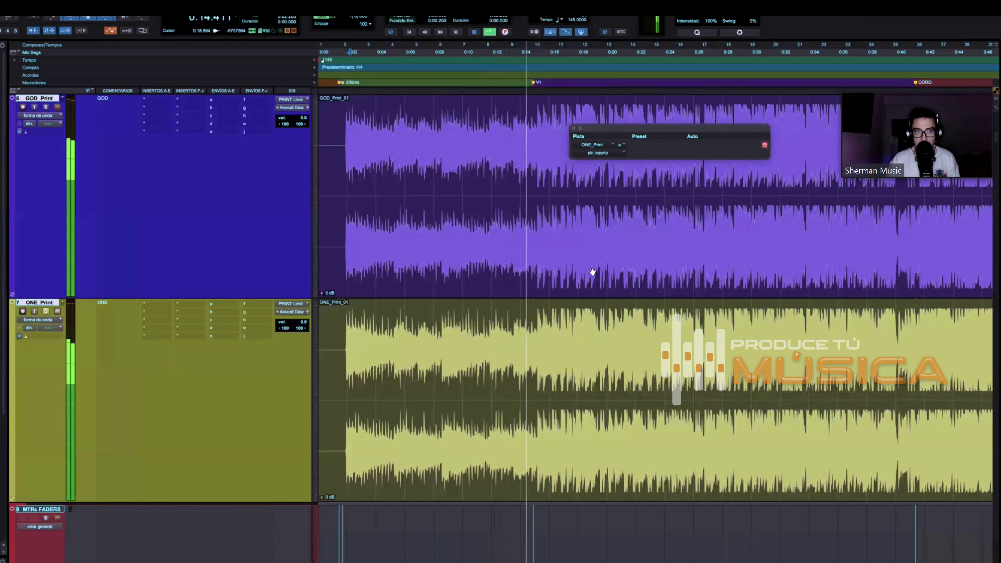
{"action": "key", "text": "s"}
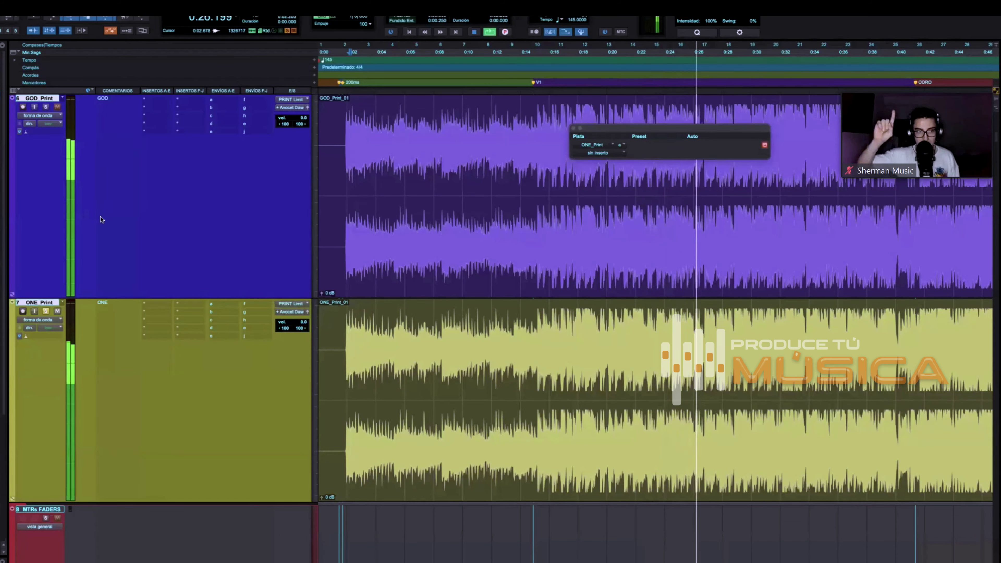
{"action": "key", "text": "shift+s"}
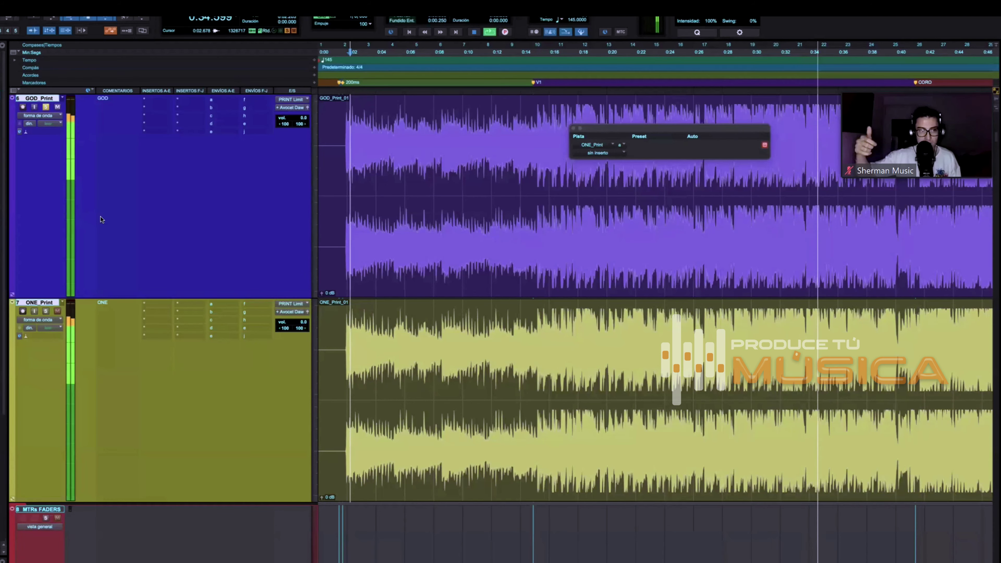
{"action": "key", "text": "shift+s"}
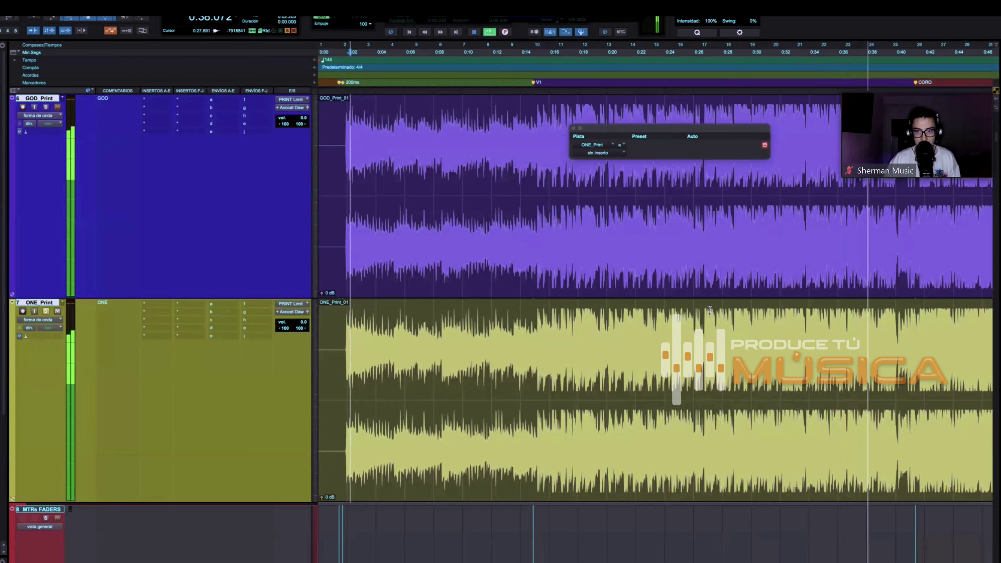
- Compare GOD_Print and ONE_Print during playback from late V1 into CORO by alternating which track is soloed
{"action": "scroll", "coordinate": [709, 309], "scroll_direction": "up", "scroll_amount": 3}
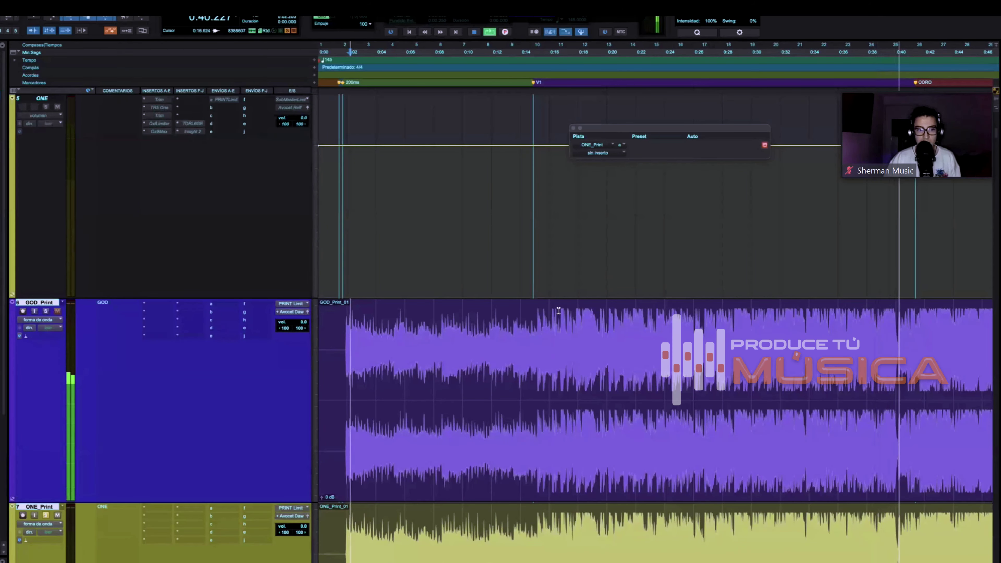
{"action": "key", "text": "Up"}
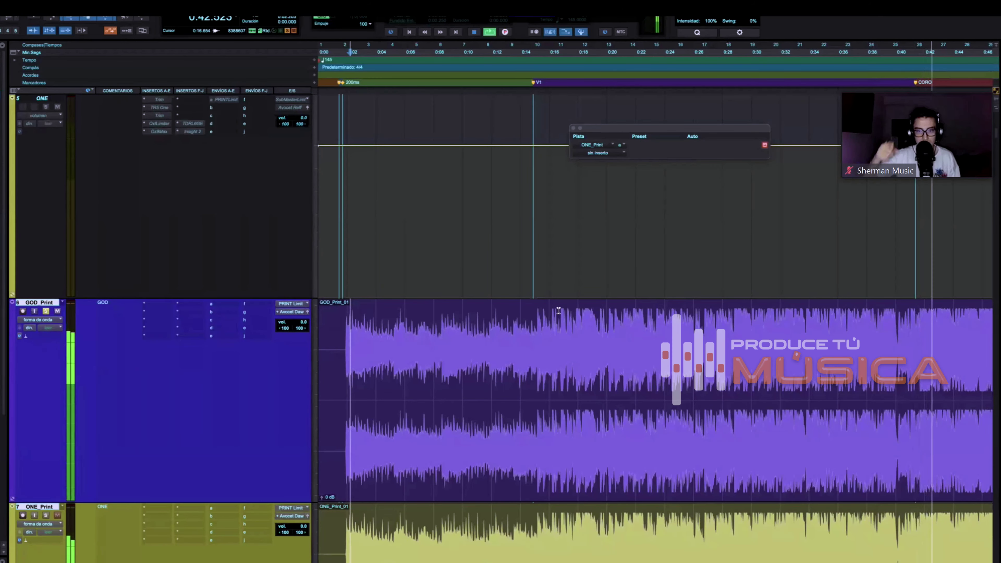
{"action": "scroll", "coordinate": [512, 284], "scroll_direction": "down", "scroll_amount": 3}
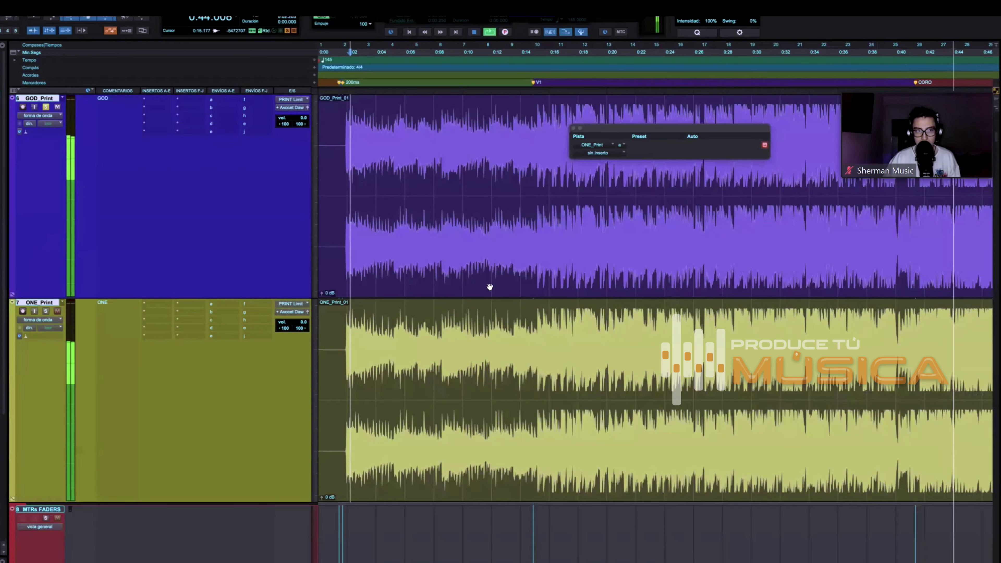
{"action": "key", "text": "shift+s"}
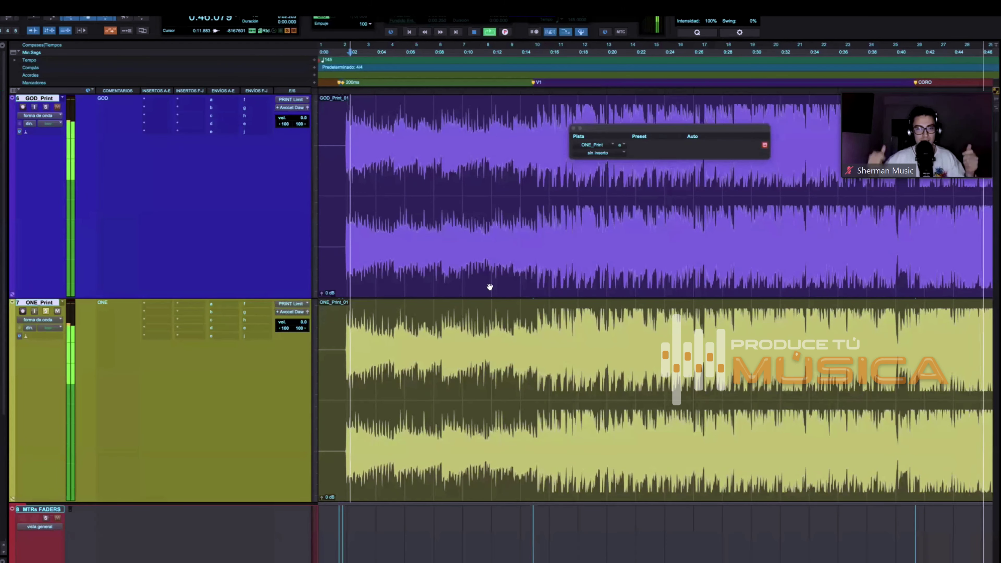
{"action": "scroll", "coordinate": [494, 478], "scroll_direction": "up", "scroll_amount": 3}
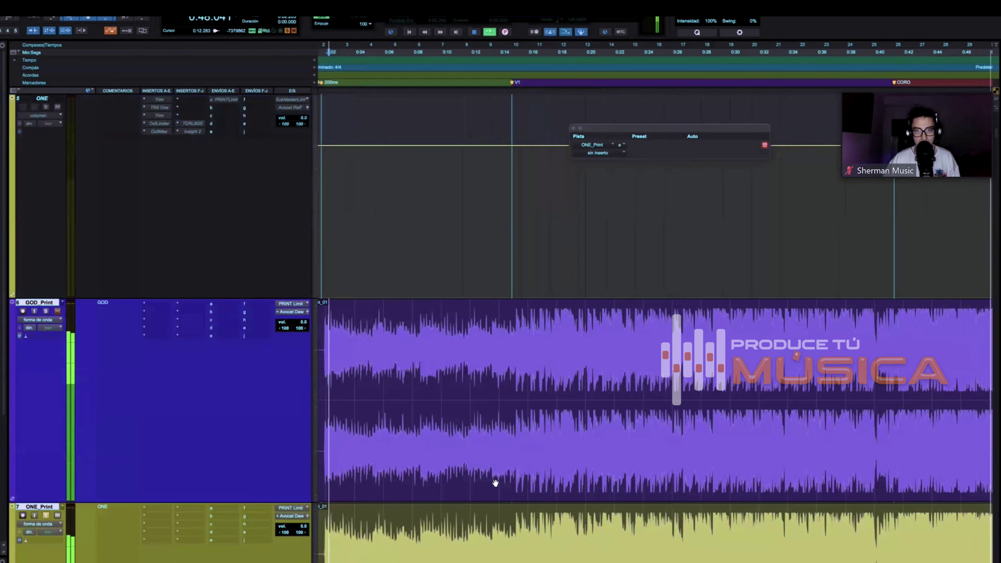
{"action": "scroll", "coordinate": [495, 483], "scroll_direction": "down", "scroll_amount": 3}
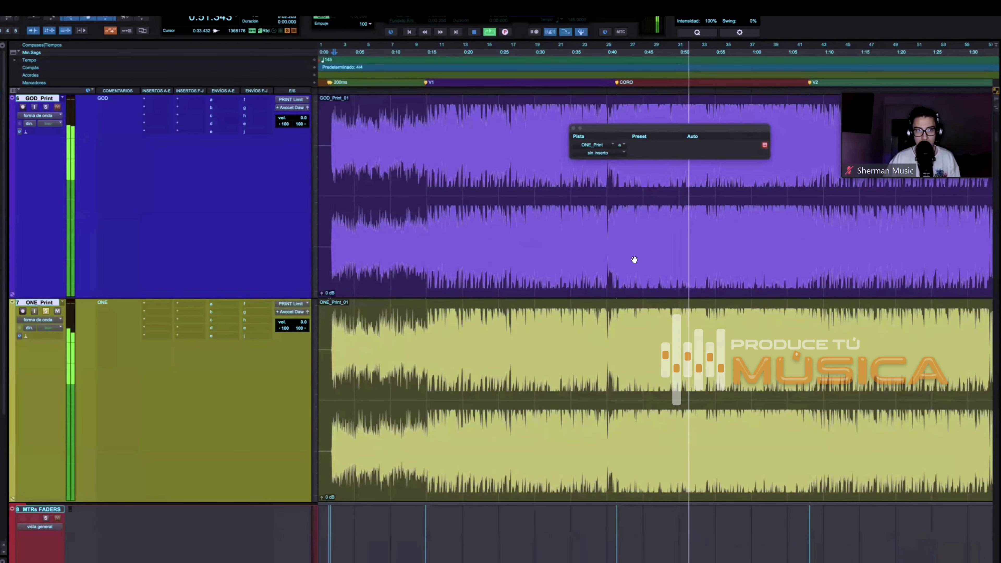
{"action": "key", "text": "shift+s"}
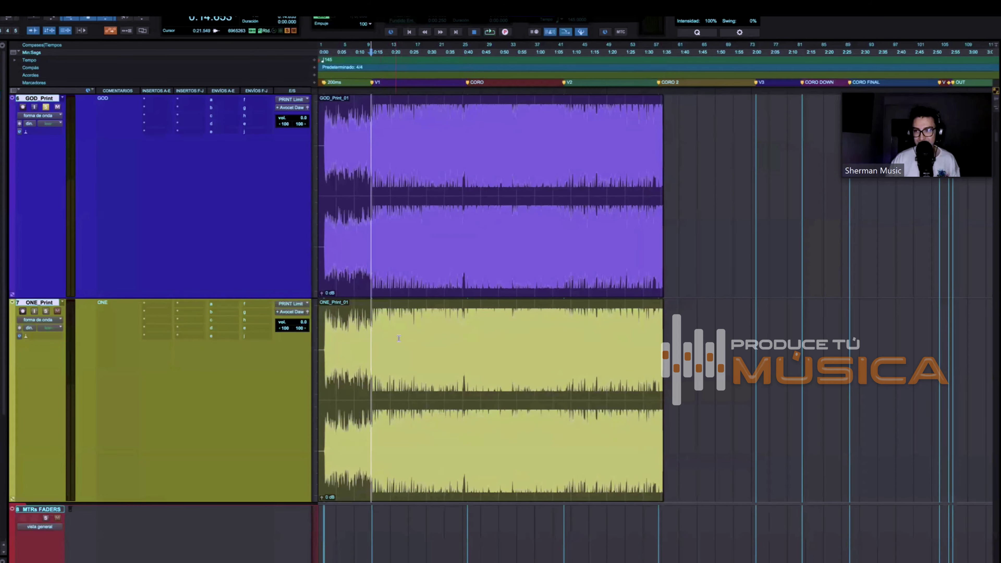
- Place the cursor just before the V1 marker on the BORACHERA reference track, with the timeline enlarged
{"action": "scroll", "coordinate": [369, 425], "scroll_direction": "up", "scroll_amount": 1}
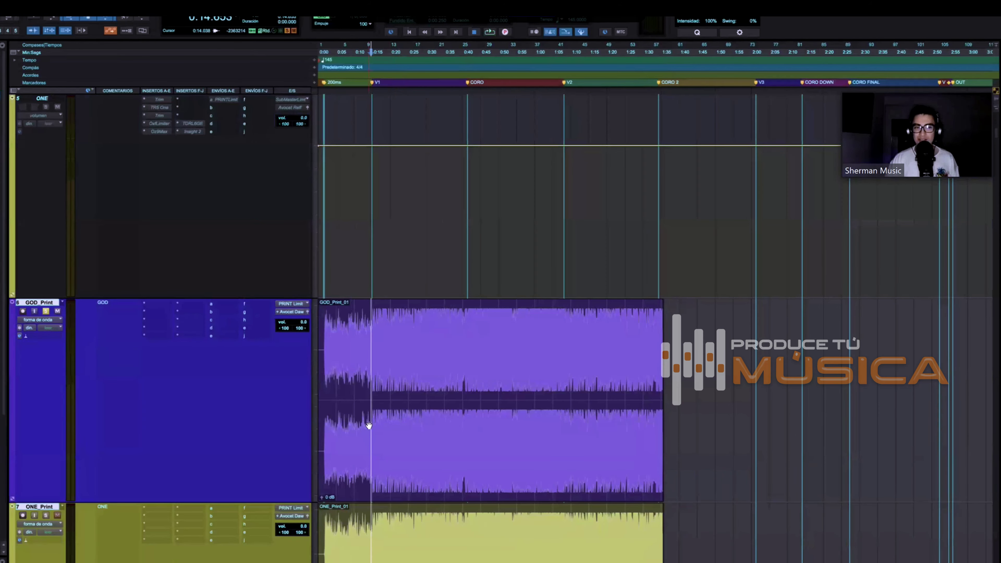
{"action": "scroll", "coordinate": [368, 425], "scroll_direction": "down", "scroll_amount": 3}
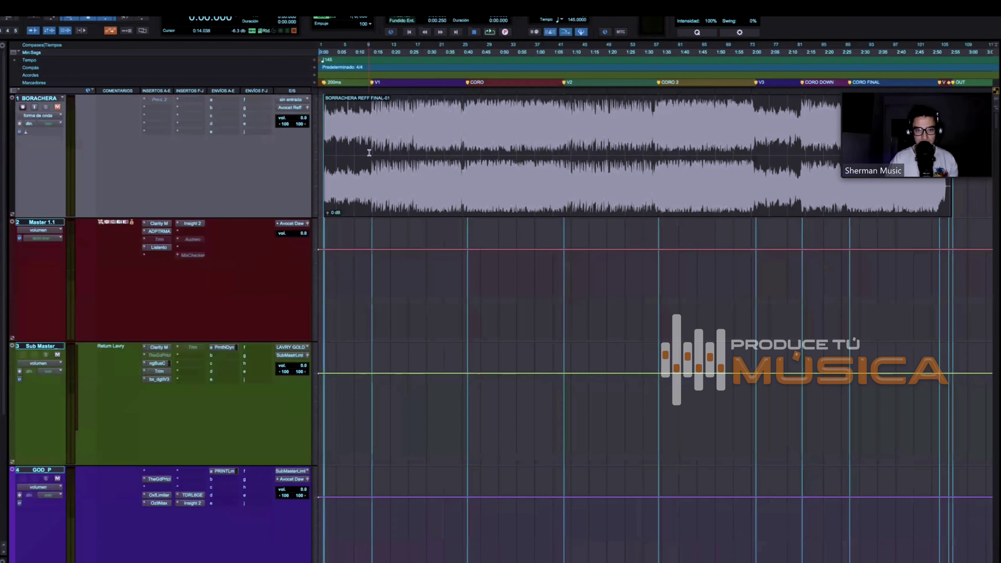
{"action": "left_click", "coordinate": [369, 109]}
{"action": "key", "text": "t"}
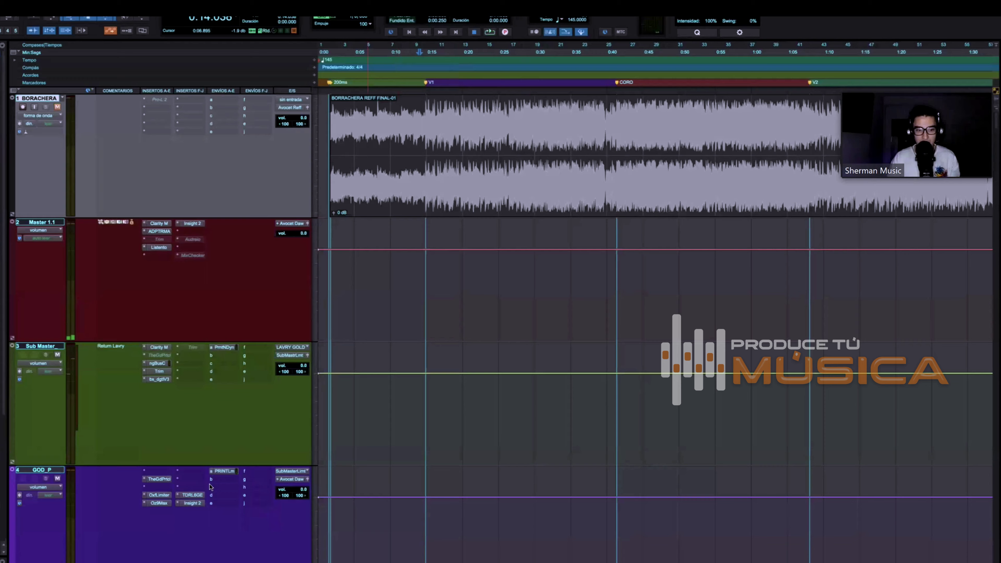
- Compare The God Particle on GOD_P active and bypassed during playback of V1, then stop playback and close the plug-in
{"action": "left_click", "coordinate": [158, 478]}
{"action": "left_click_drag", "start_coordinate": [748, 128], "coordinate": [767, 82]}
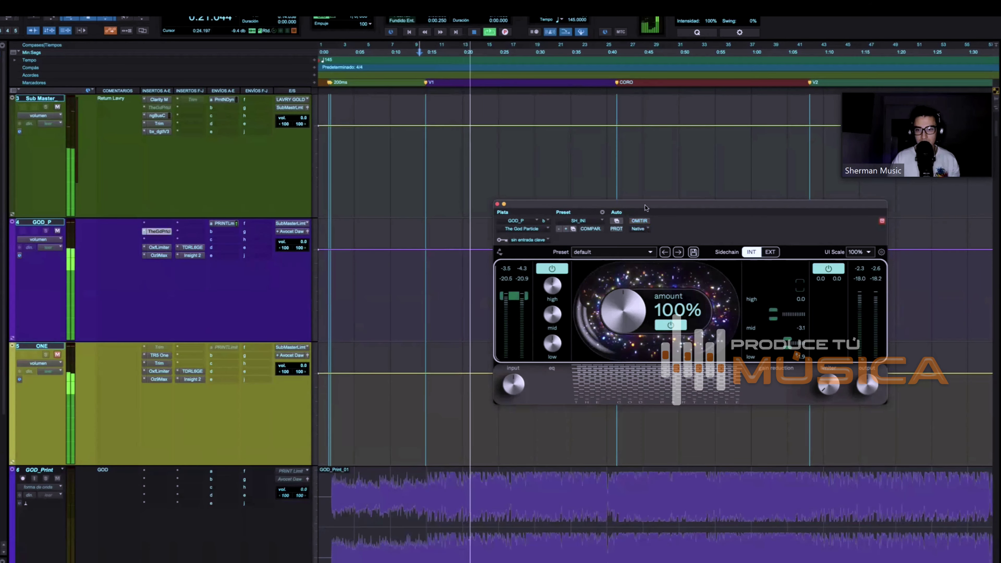
{"action": "left_click_drag", "start_coordinate": [646, 200], "coordinate": [553, 180]}
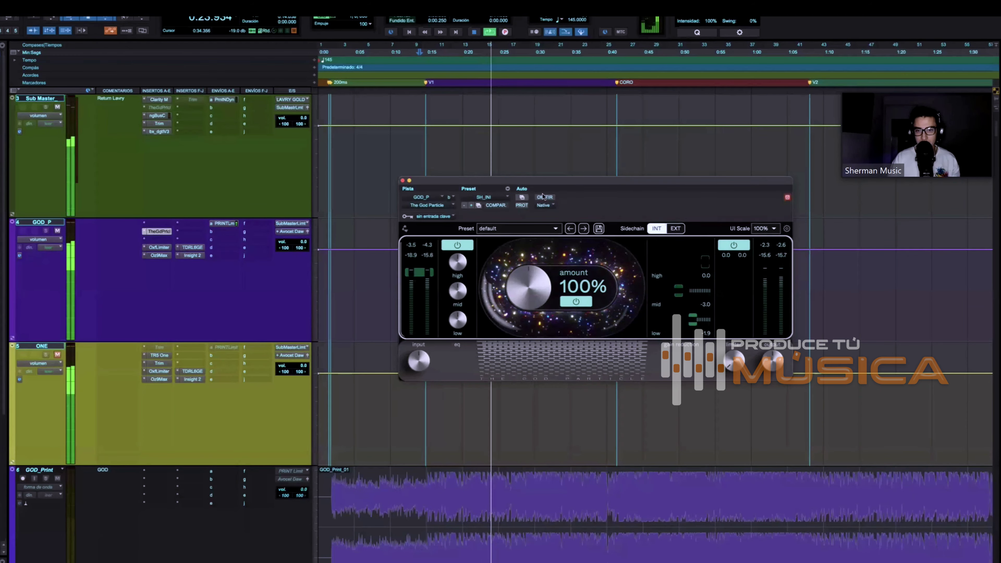
{"action": "left_click", "coordinate": [549, 228]}
{"action": "left_click", "coordinate": [545, 197]}
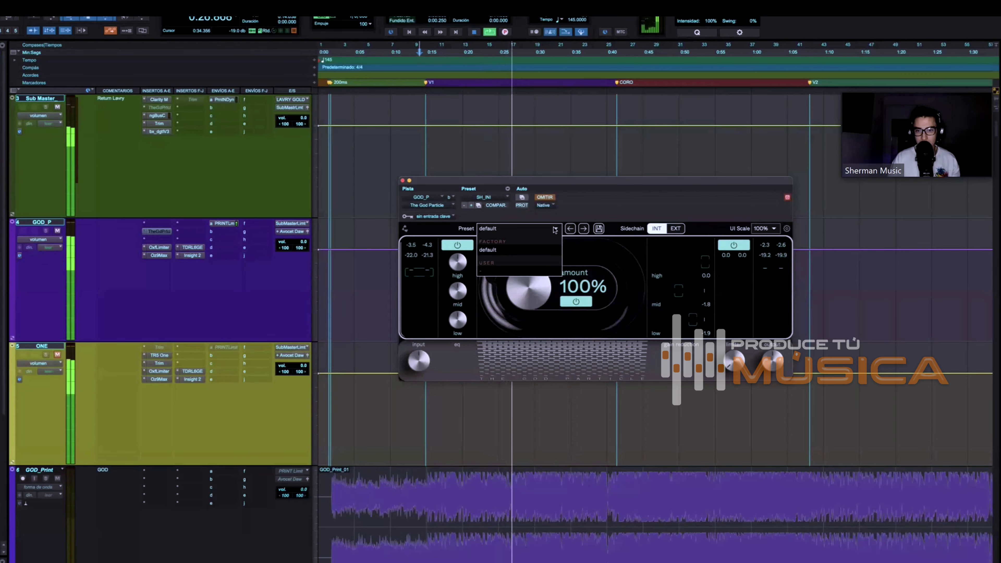
{"action": "left_click", "coordinate": [545, 197]}
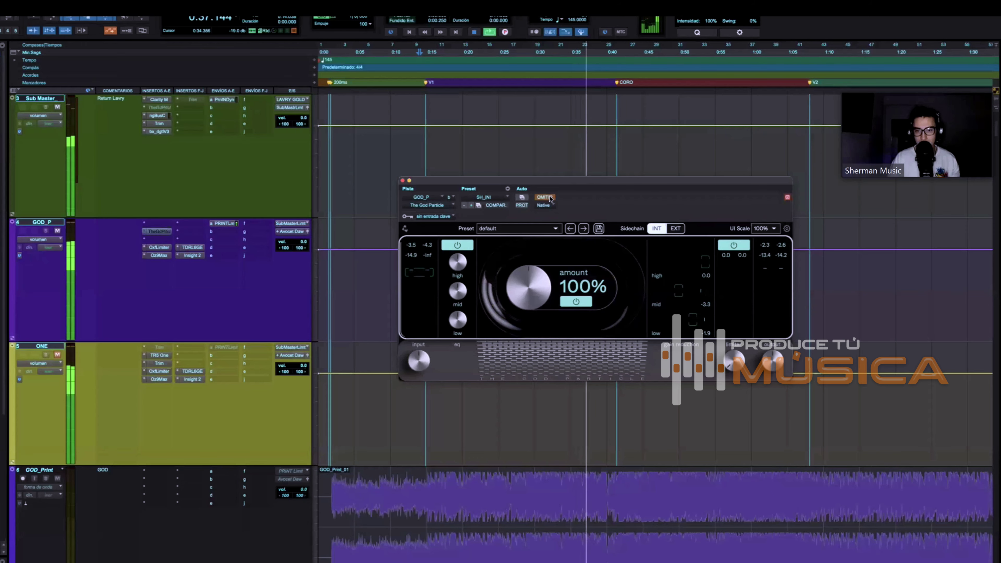
{"action": "left_click", "coordinate": [402, 180]}
{"action": "key", "text": "space"}
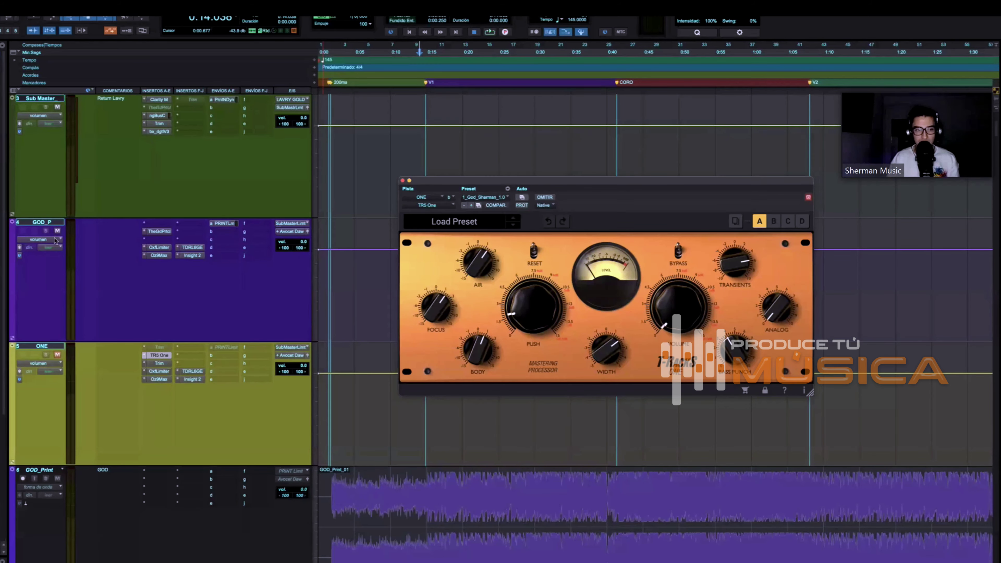
- Compare T-RackS One on the ONE track active and bypassed during playback of V1, stop playback and reposition the plug-in window
{"action": "left_click_drag", "start_coordinate": [561, 179], "coordinate": [653, 177]}
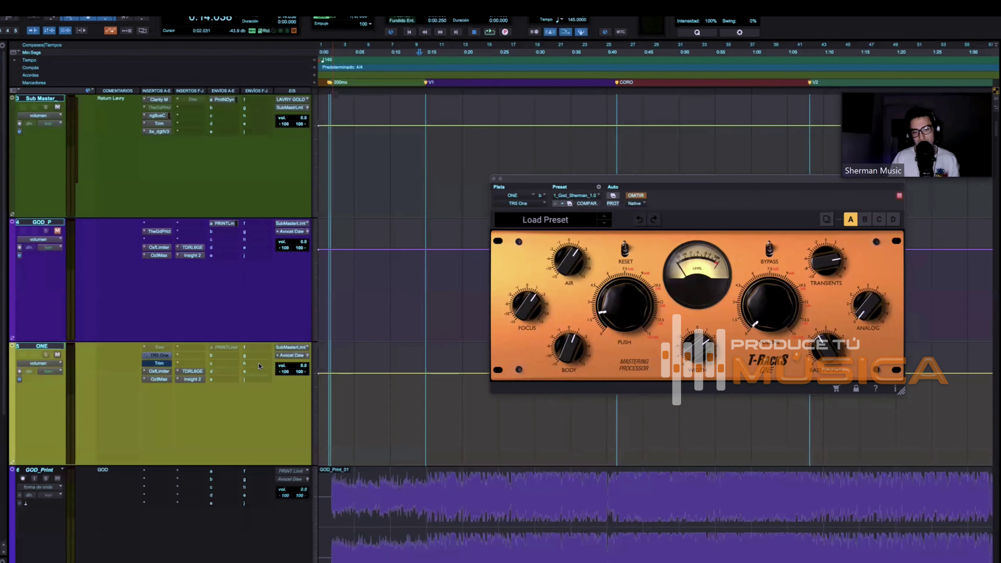
{"action": "key", "text": "space"}
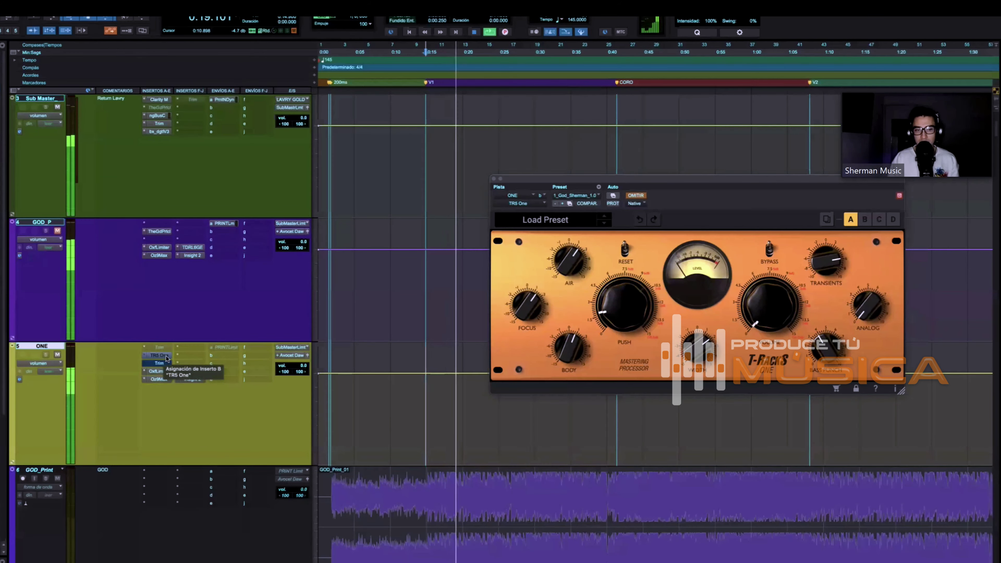
{"action": "left_click", "coordinate": [166, 356]}
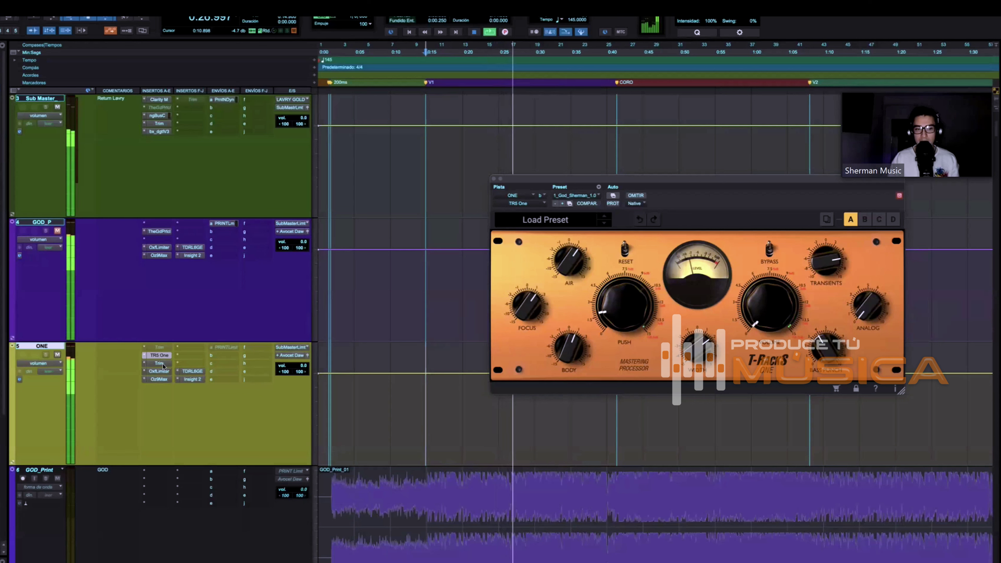
{"action": "left_click", "coordinate": [161, 357], "text": "super"}
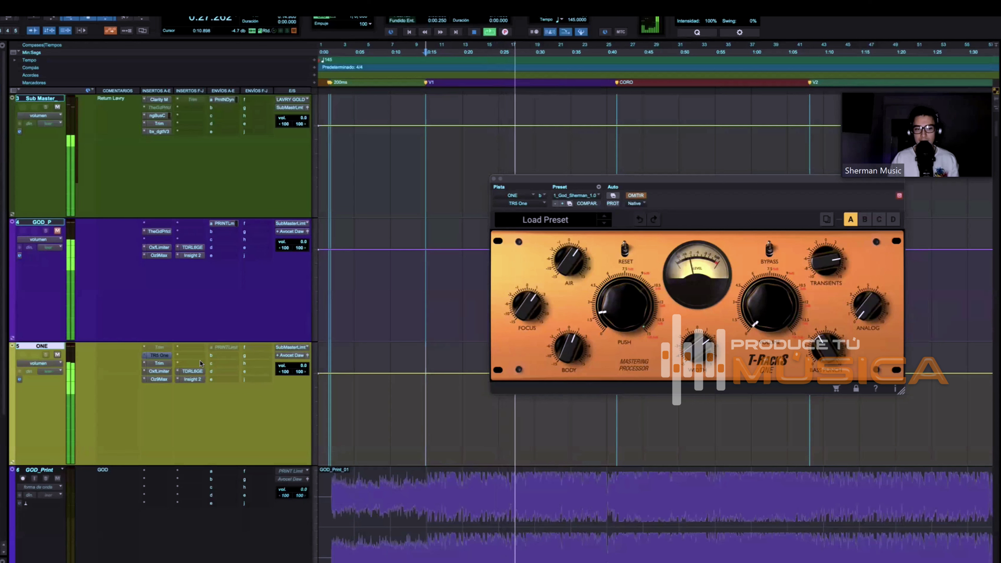
{"action": "left_click", "coordinate": [160, 356]}
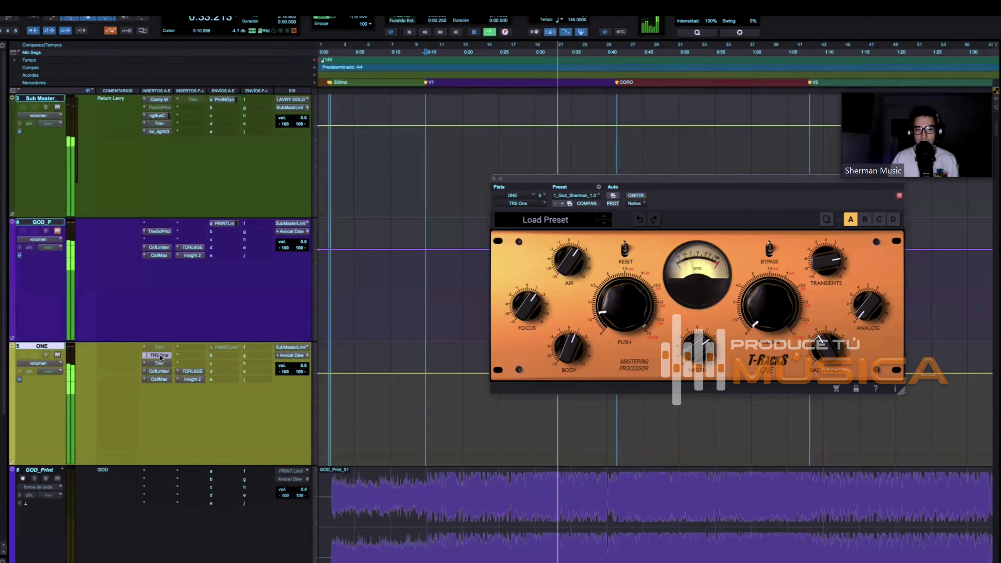
{"action": "key", "text": "space"}
{"action": "left_click", "coordinate": [494, 178]}
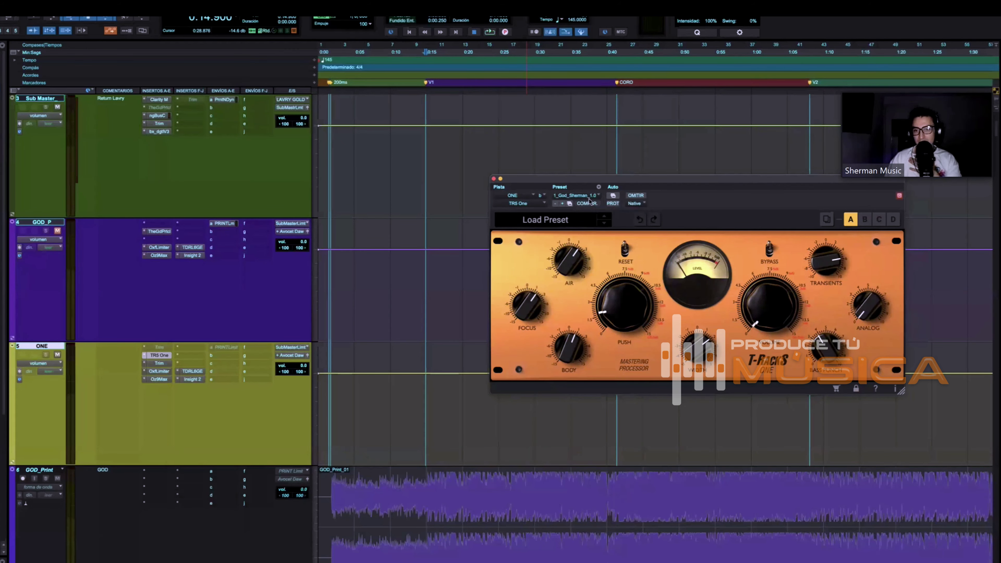
{"action": "left_click_drag", "start_coordinate": [597, 181], "coordinate": [536, 179]}
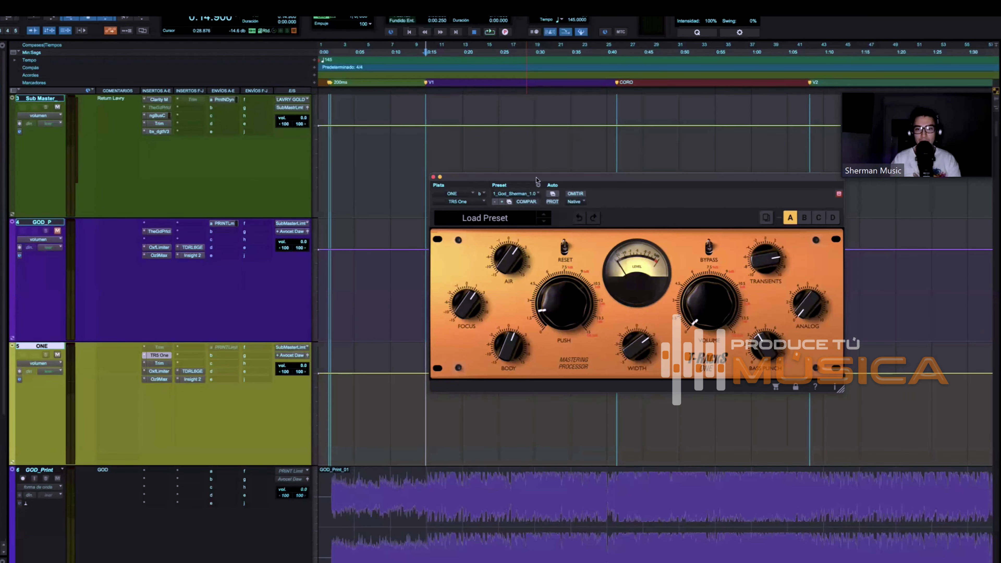
{"action": "left_click_drag", "start_coordinate": [536, 179], "coordinate": [377, 144]}
{"action": "left_click_drag", "start_coordinate": [375, 215], "coordinate": [535, 183]}
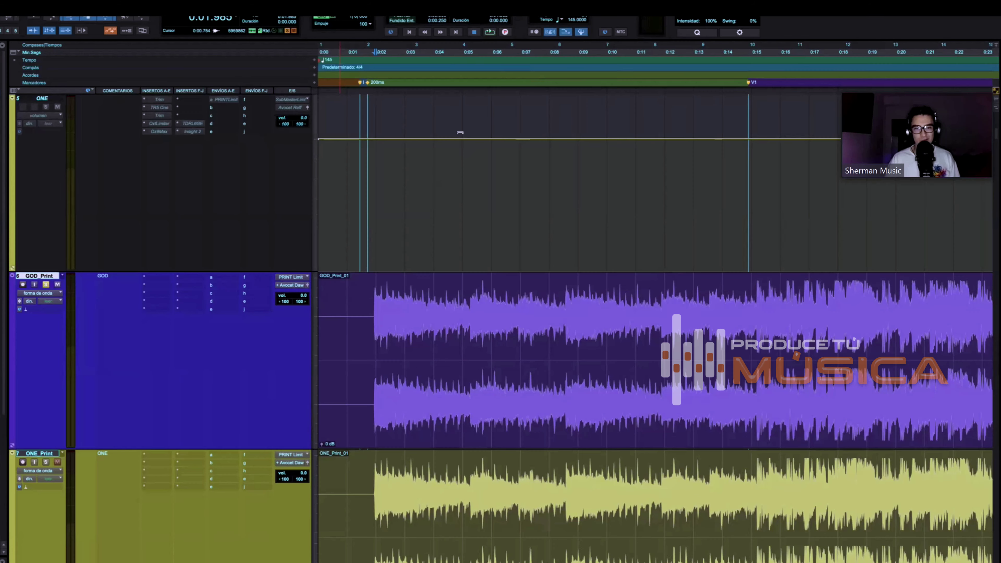
- Insert T-RackS One on the ONE_Print track and load the 1_God_Sherman_1.0 preset
{"action": "left_click", "coordinate": [157, 454]}
{"action": "left_click", "coordinate": [705, 116]}
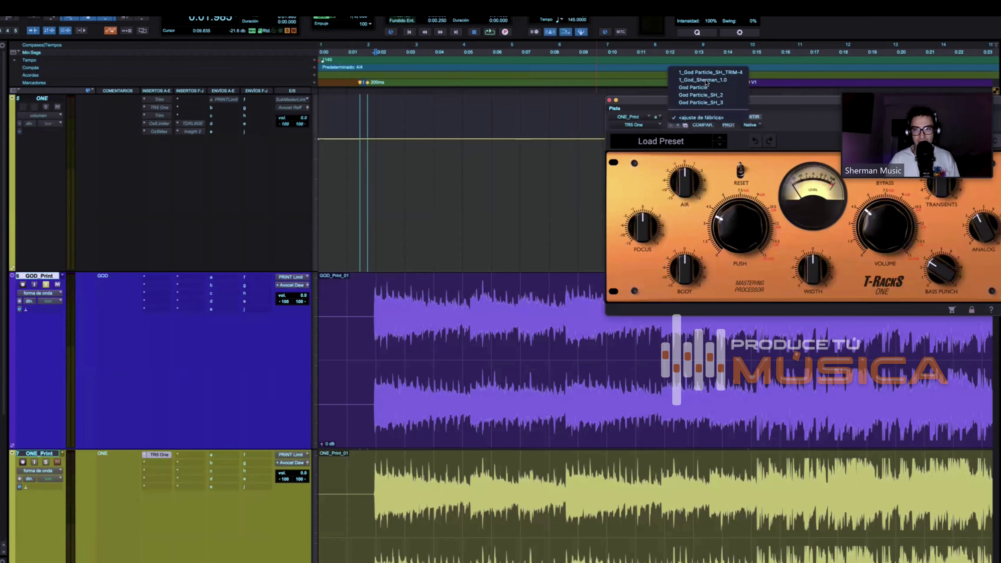
{"action": "left_click", "coordinate": [703, 80]}
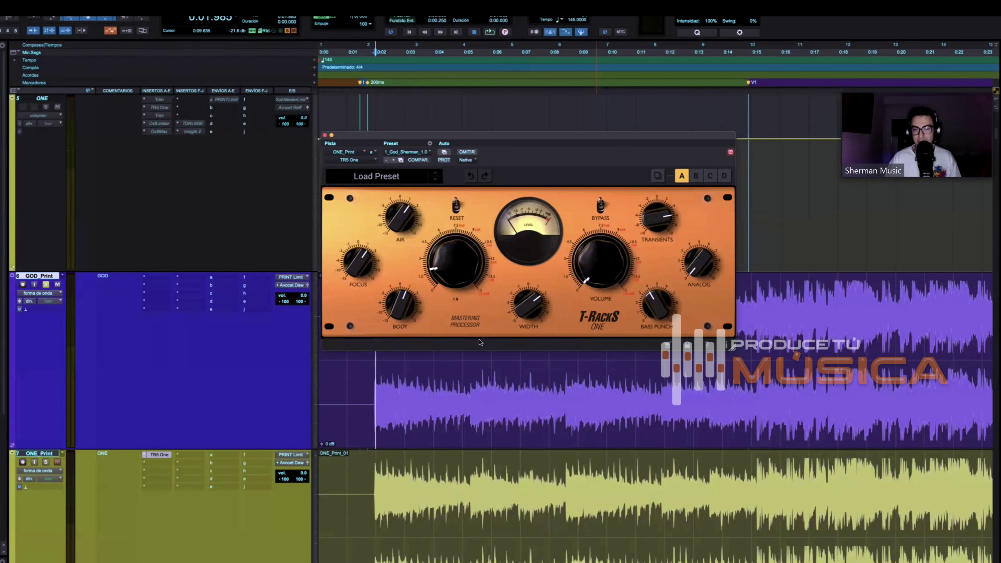
- Examine T-RackS One's built-in preset list and its Push, Width, Air, Body and Bass Punch controls
{"action": "mouse_move", "coordinate": [472, 284]}
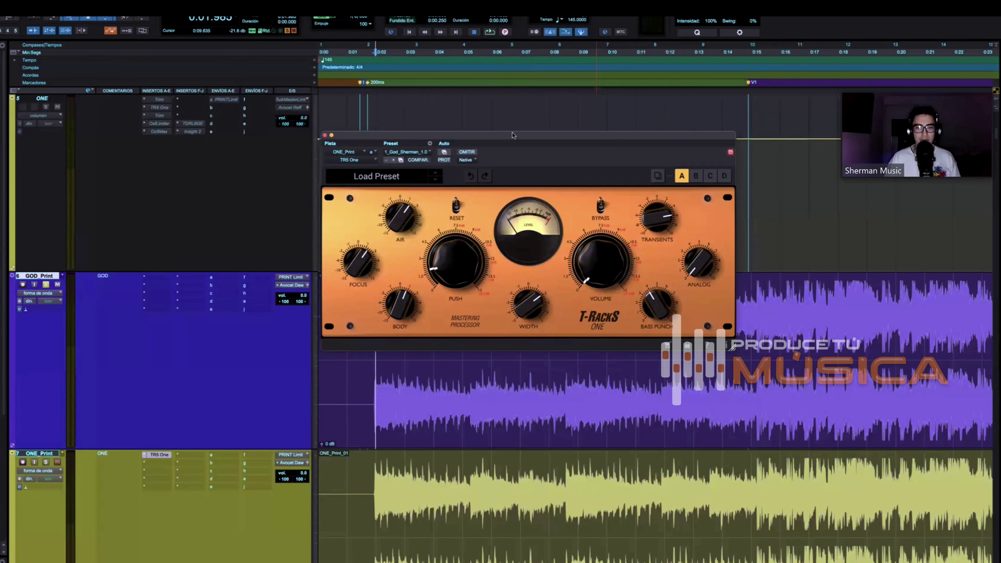
{"action": "left_click_drag", "start_coordinate": [505, 138], "coordinate": [527, 135]}
{"action": "mouse_move", "coordinate": [551, 304]}
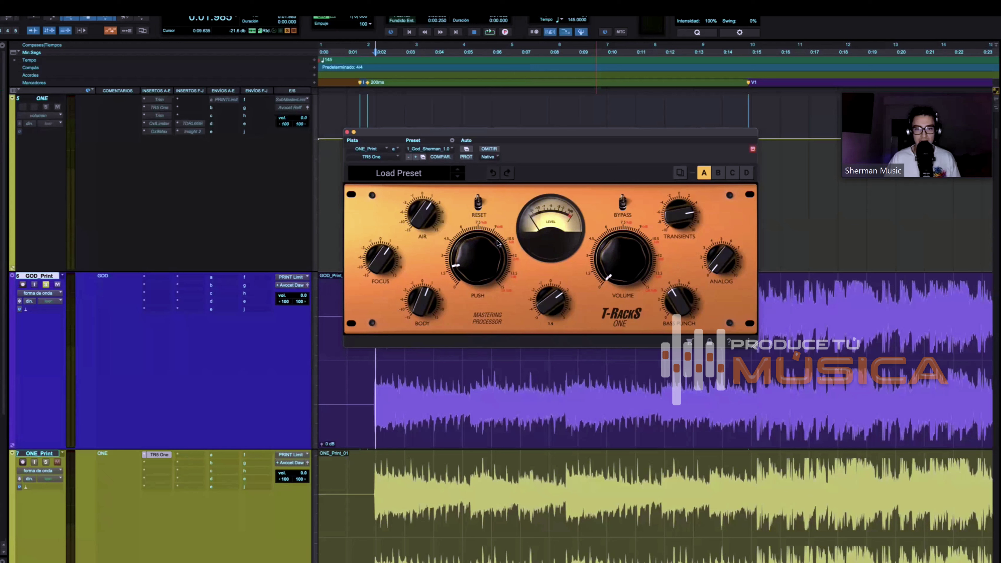
{"action": "left_click", "coordinate": [432, 176]}
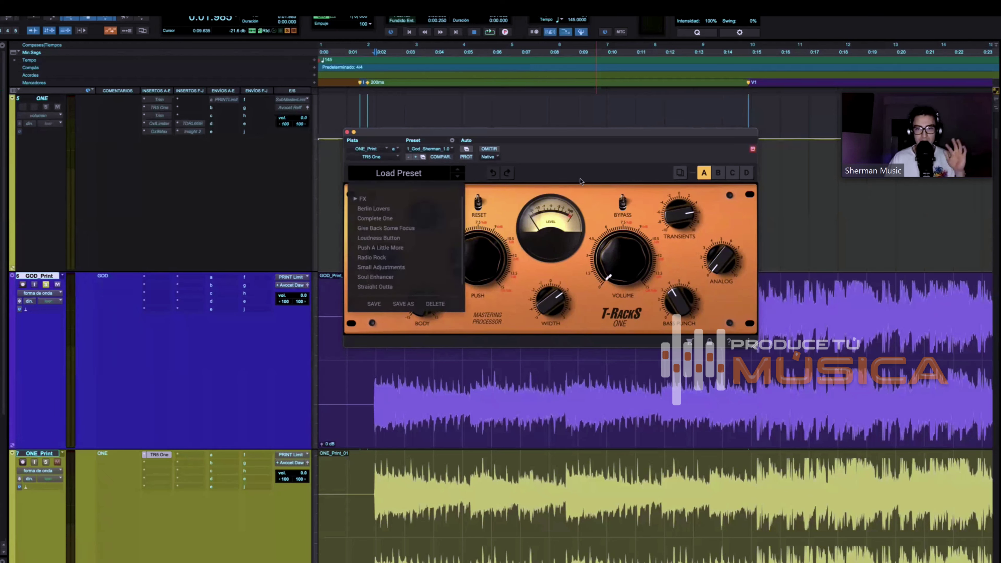
{"action": "left_click", "coordinate": [572, 185]}
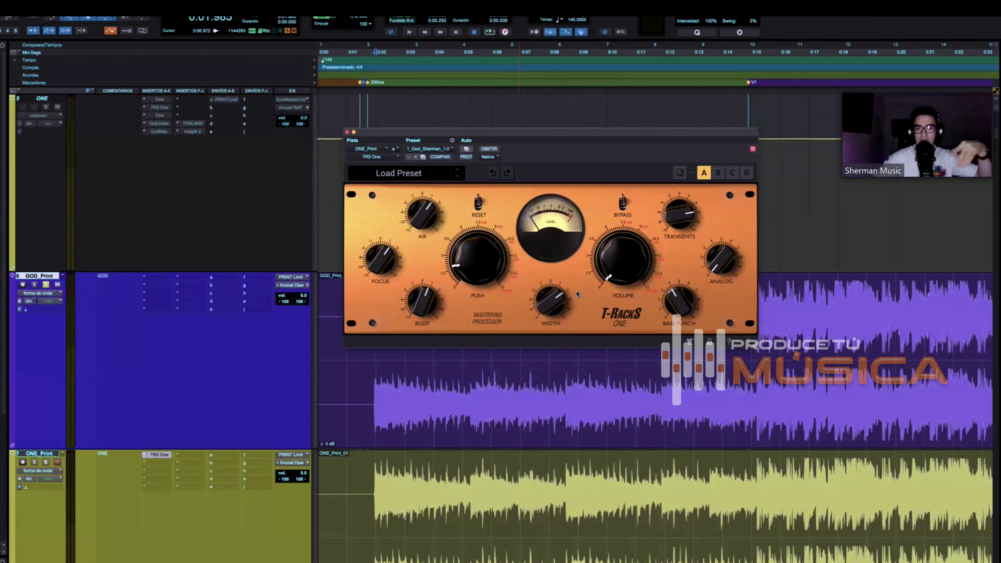
{"action": "mouse_move", "coordinate": [430, 216]}
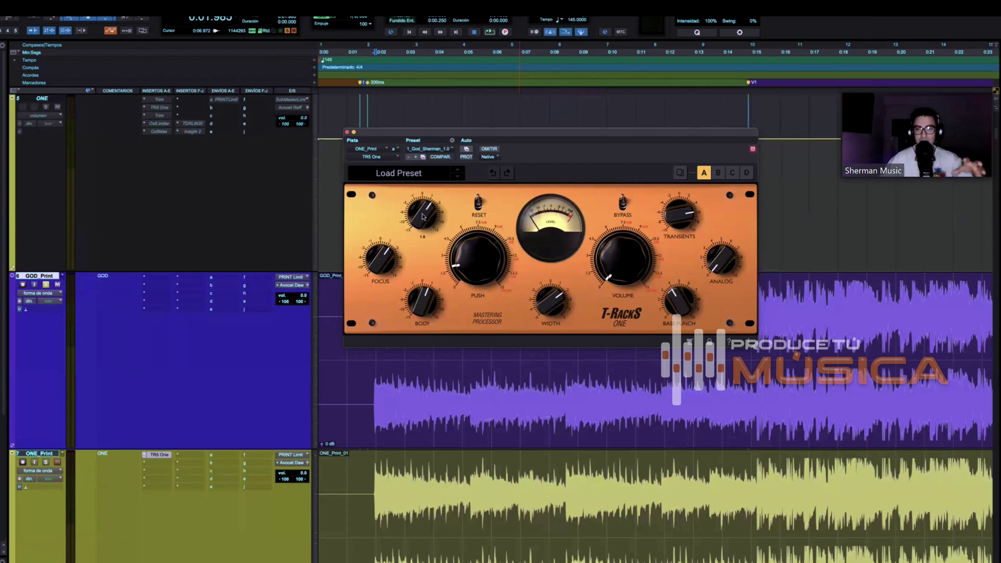
{"action": "mouse_move", "coordinate": [474, 303]}
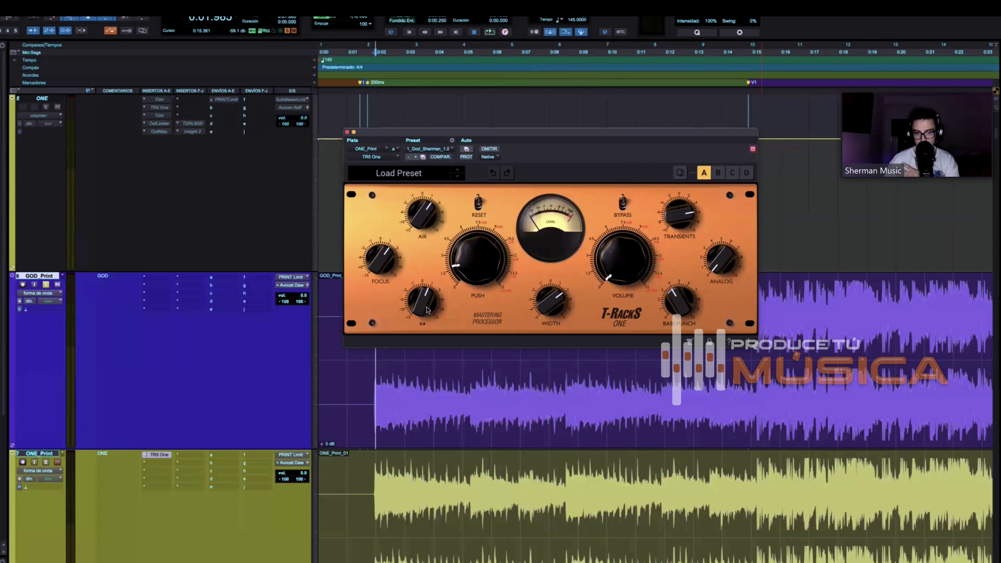
{"action": "mouse_move", "coordinate": [474, 267]}
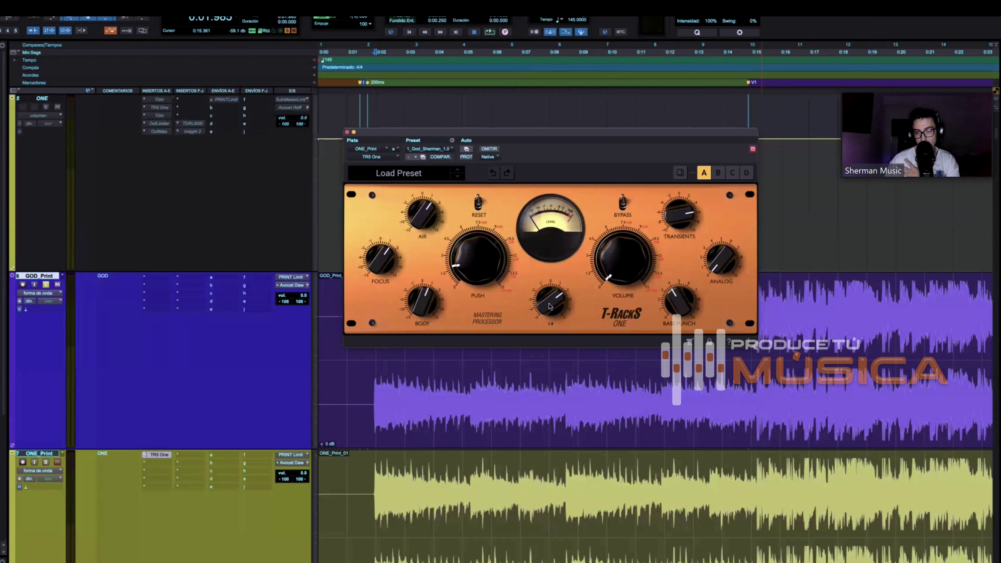
{"action": "mouse_move", "coordinate": [682, 296]}
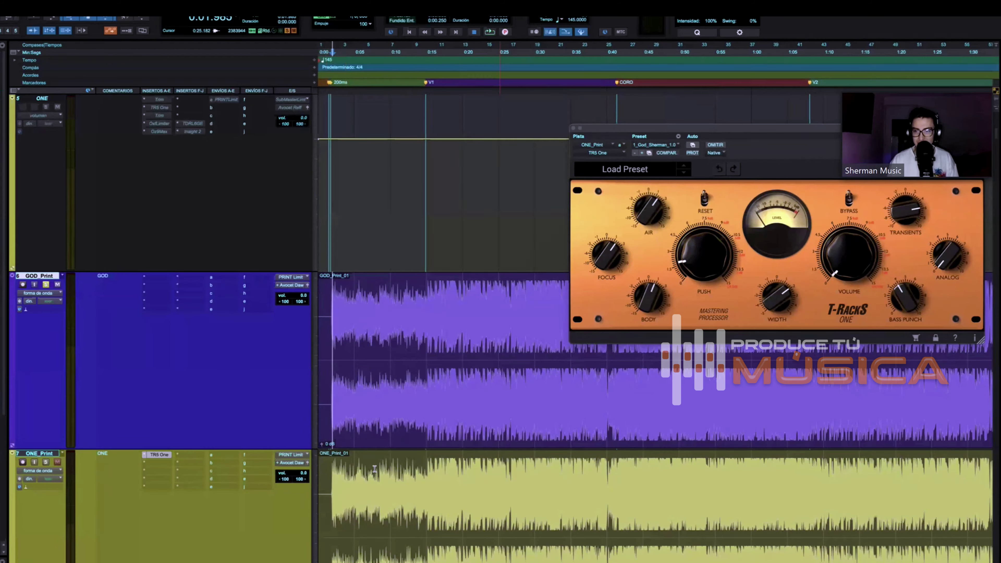
- Select about 6 s of ONE_Print's intro leading up to V1, and replace the selection with a cursor at its start
{"action": "left_click_drag", "start_coordinate": [377, 468], "coordinate": [421, 469]}
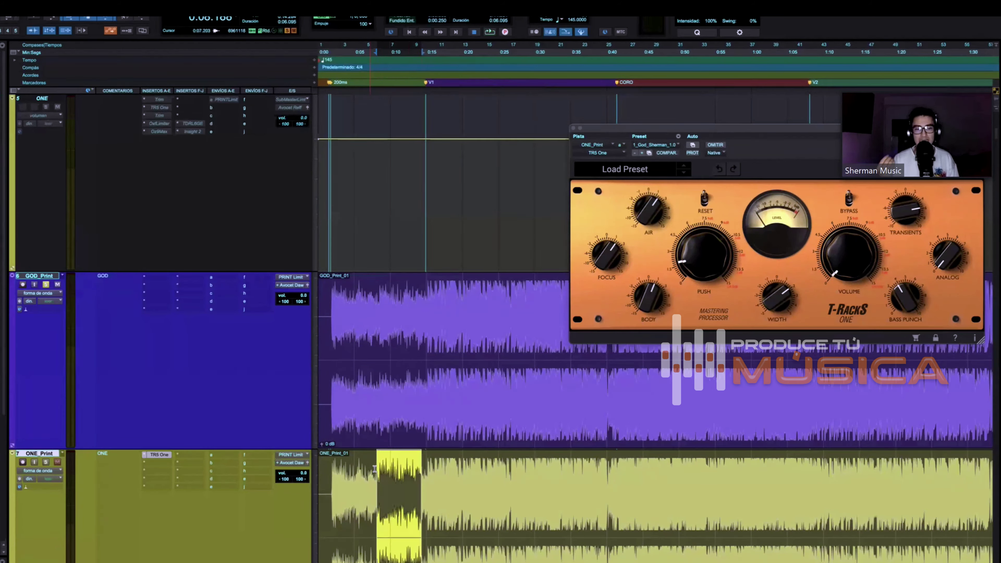
{"action": "left_click", "coordinate": [374, 468]}
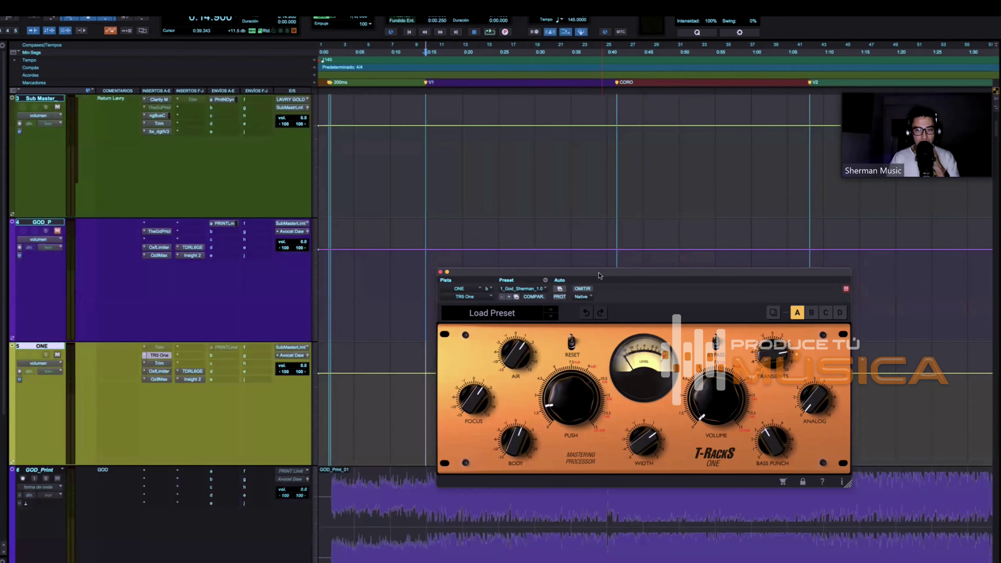
- Insert the stereo TR5 Stealth Limiter in slot f of the ONE track and reposition its plug-in window
{"action": "left_click_drag", "start_coordinate": [598, 273], "coordinate": [604, 355]}
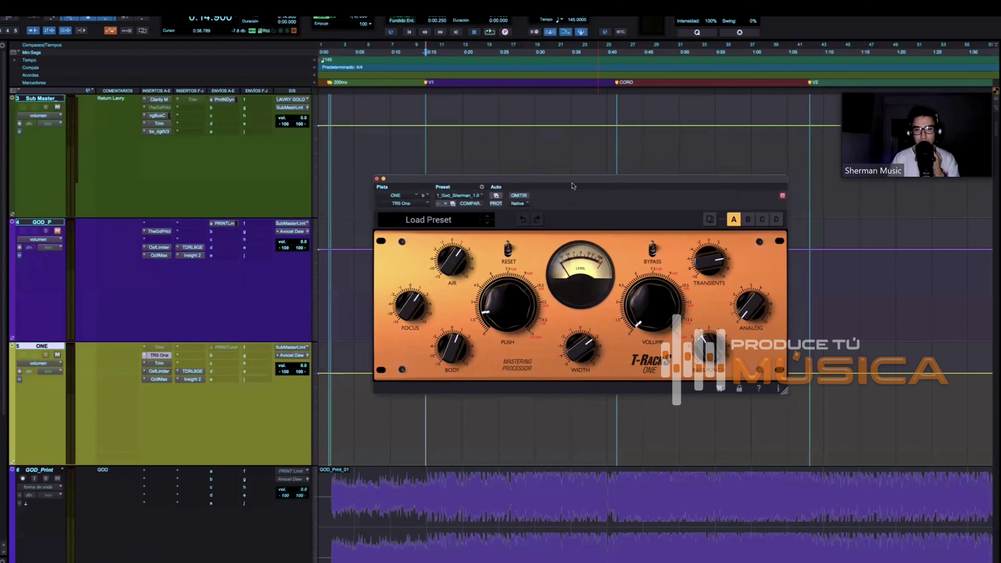
{"action": "left_click_drag", "start_coordinate": [554, 185], "coordinate": [618, 175]}
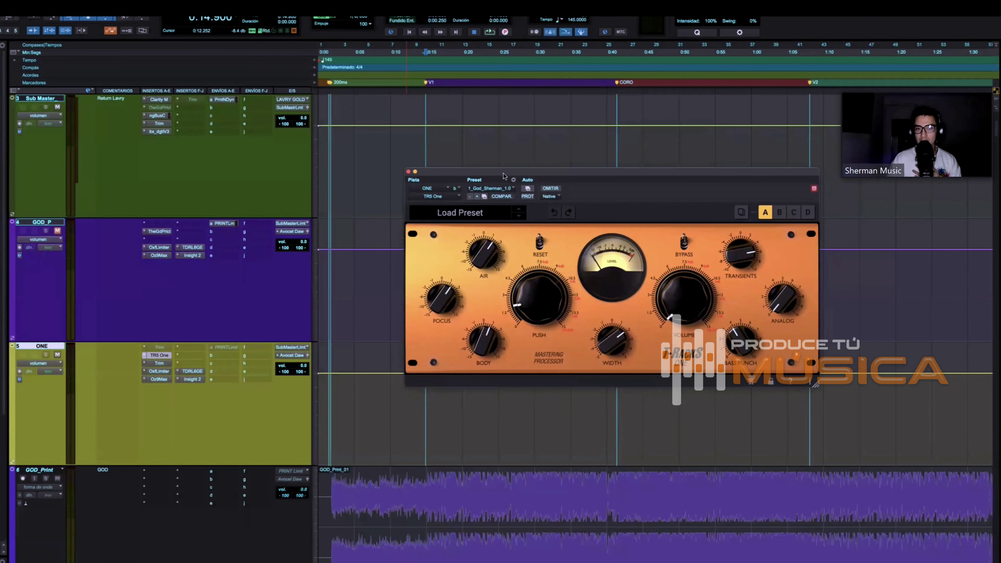
{"action": "left_click", "coordinate": [193, 356]}
{"action": "mouse_move", "coordinate": [225, 355]}
{"action": "mouse_move", "coordinate": [314, 177]}
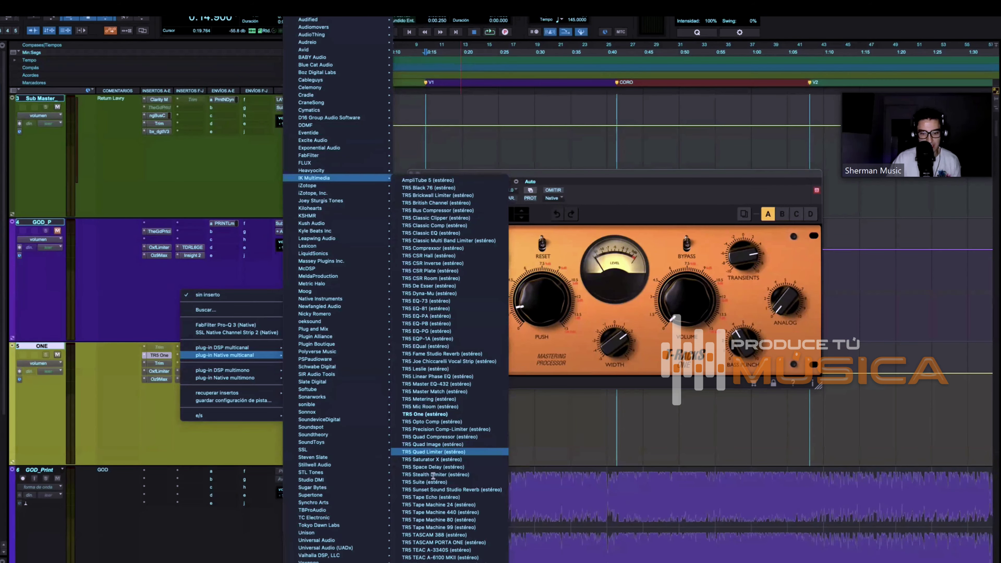
{"action": "key", "text": "Escape"}
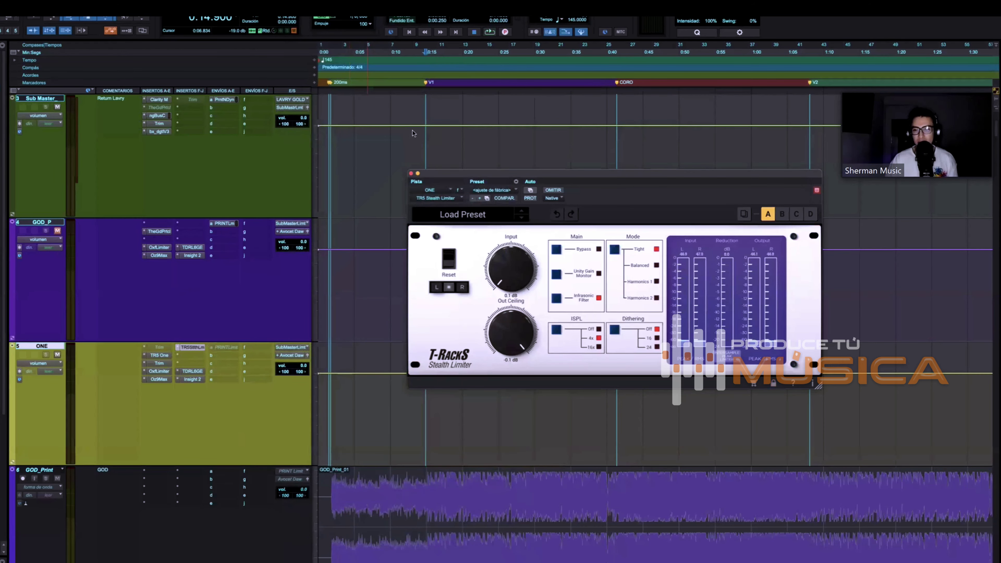
{"action": "left_click_drag", "start_coordinate": [541, 174], "coordinate": [469, 142]}
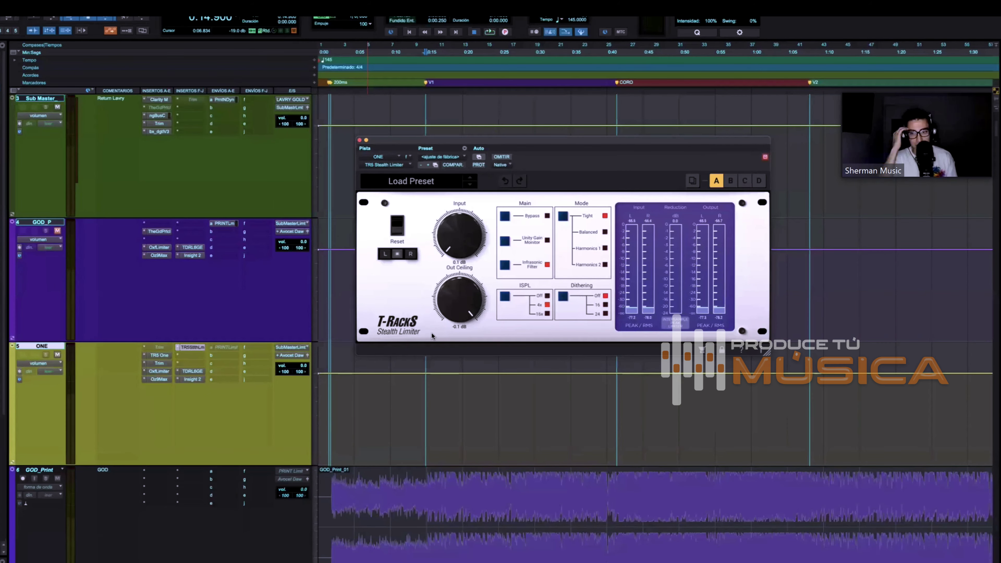
- Remove the Stealth Limiter from slot f of the ONE track and close the empty plug-in window
{"action": "left_click", "coordinate": [207, 281]}
{"action": "left_click", "coordinate": [207, 285]}
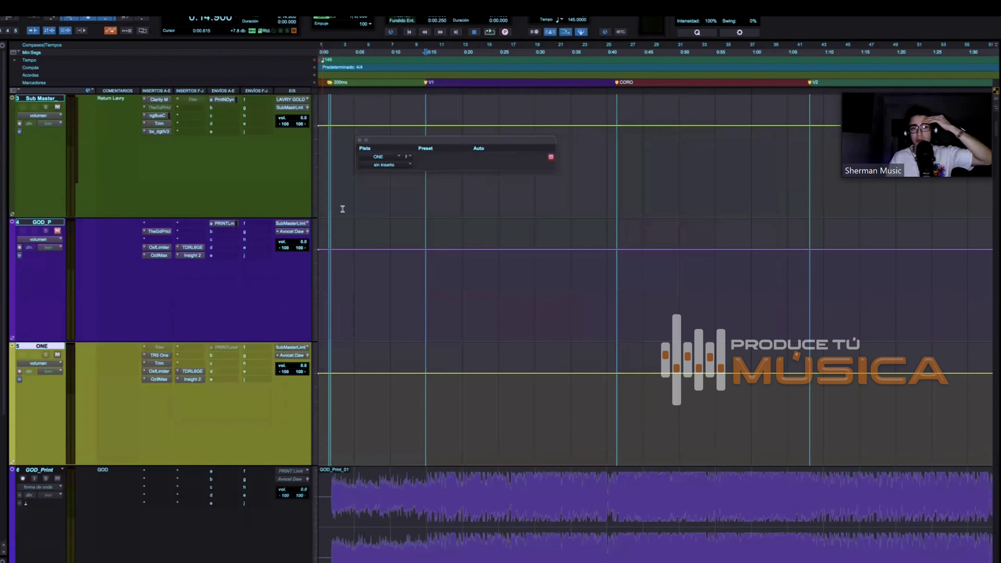
{"action": "left_click", "coordinate": [360, 139]}
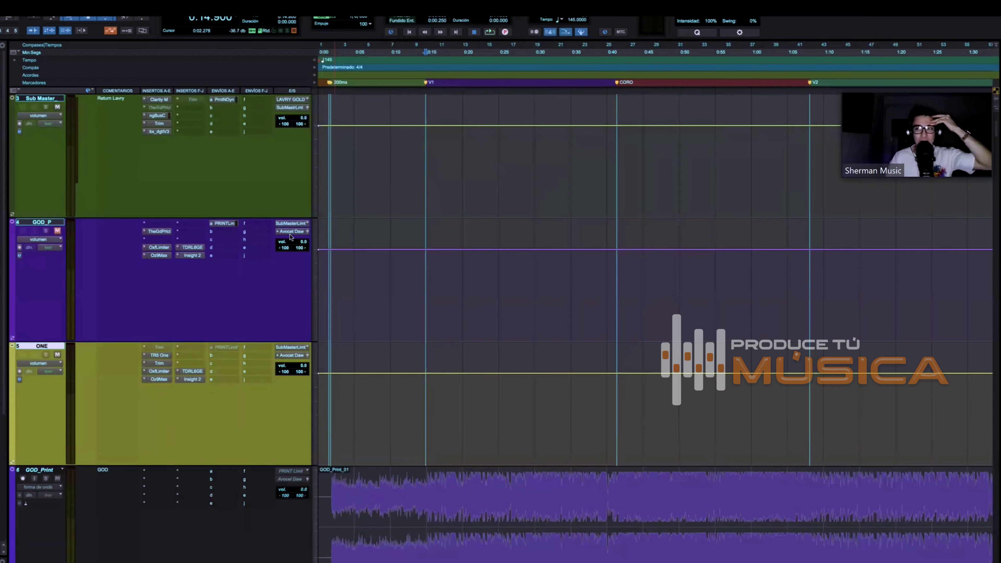